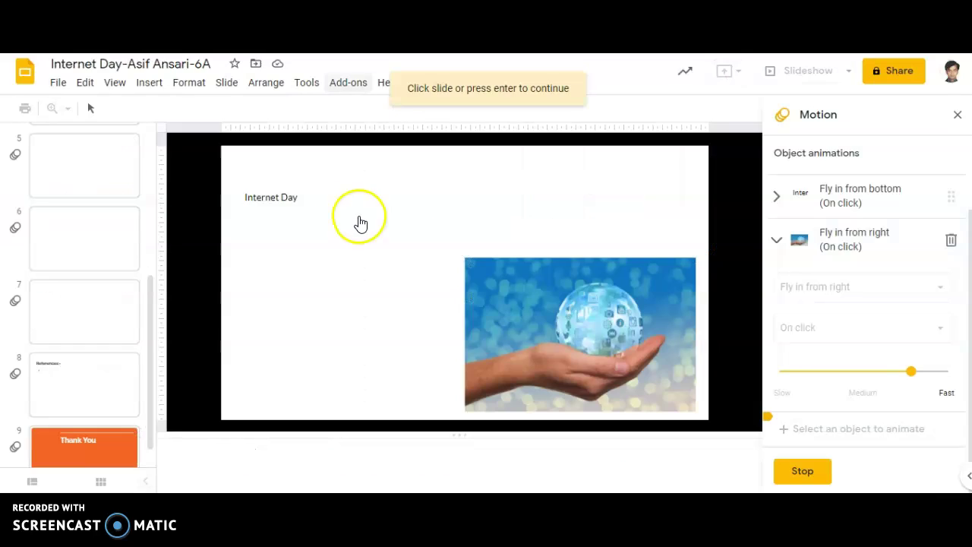
Stop the slide 2 fly-in animation preview and open blank slide 3
scroll(61, 234, up, 1)
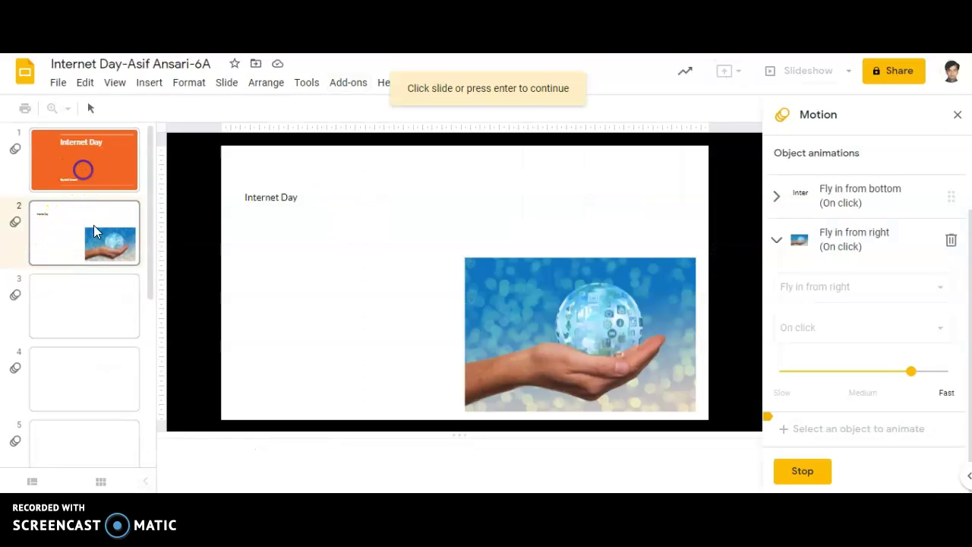
click(88, 320)
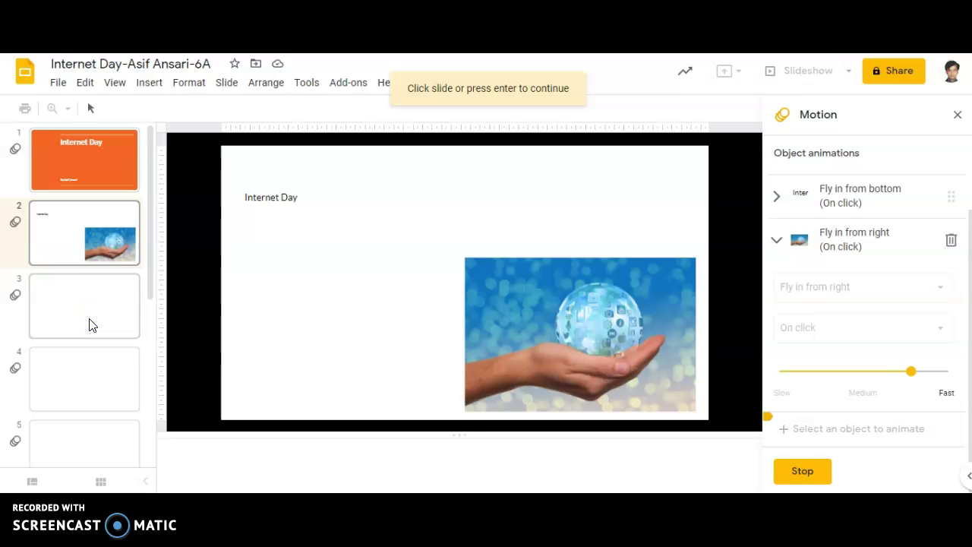
click(792, 471)
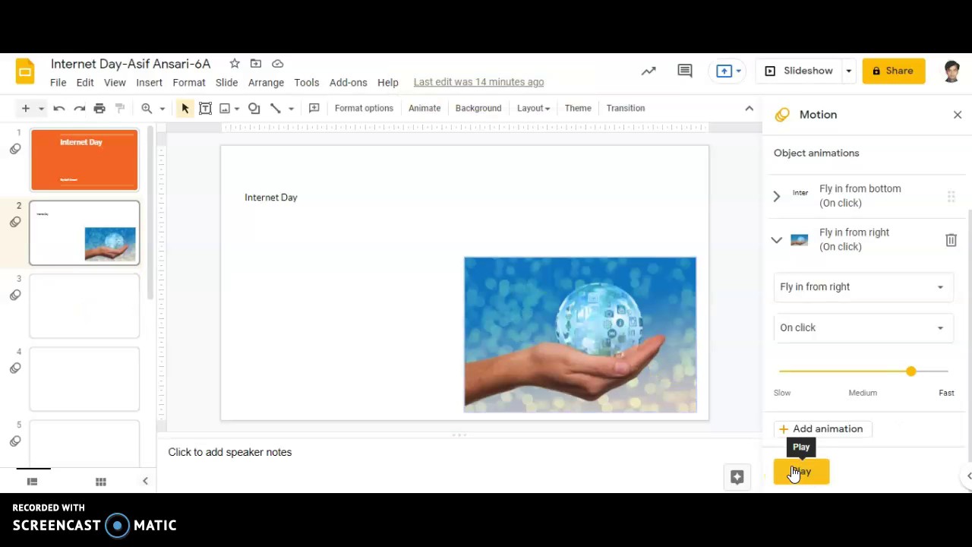
click(66, 320)
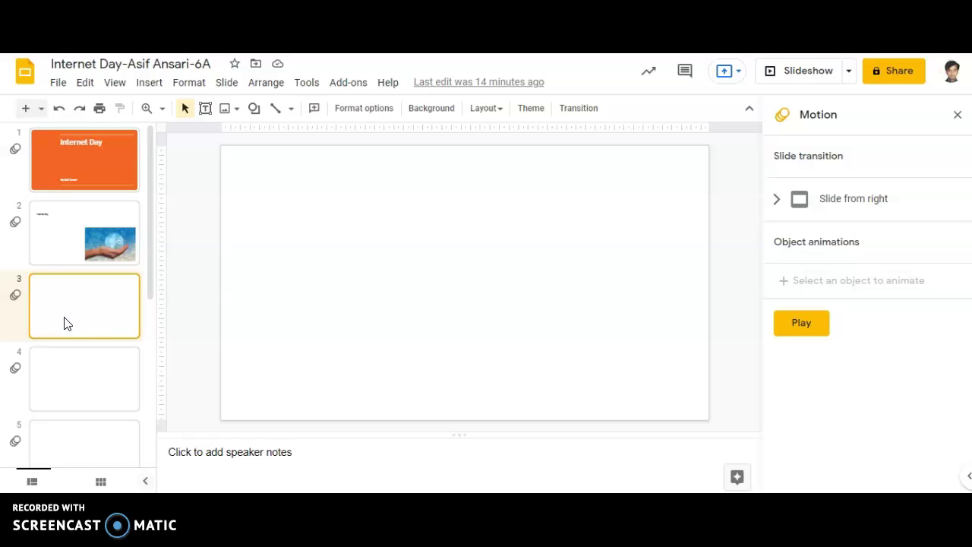
Draw an empty text box across the top of slide 3
click(204, 111)
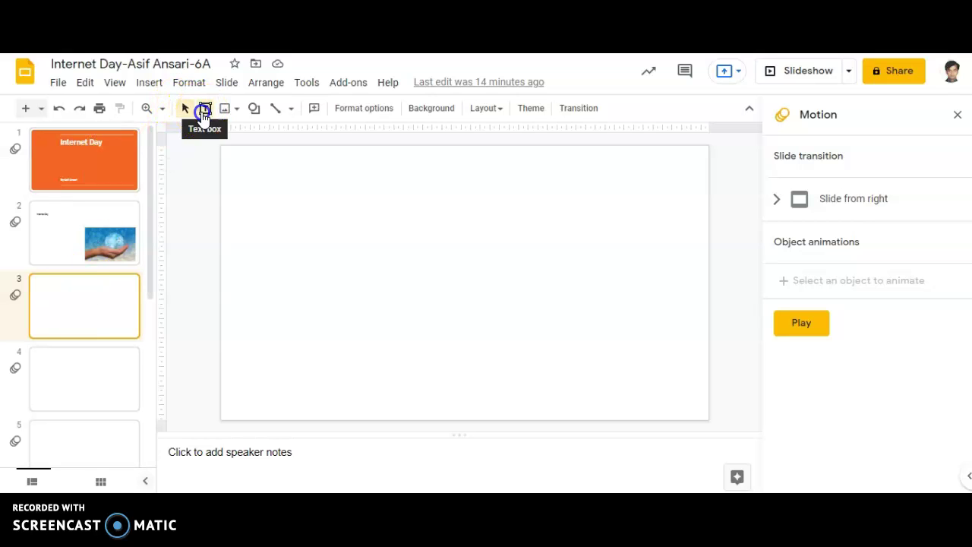
drag(245, 159, 682, 216)
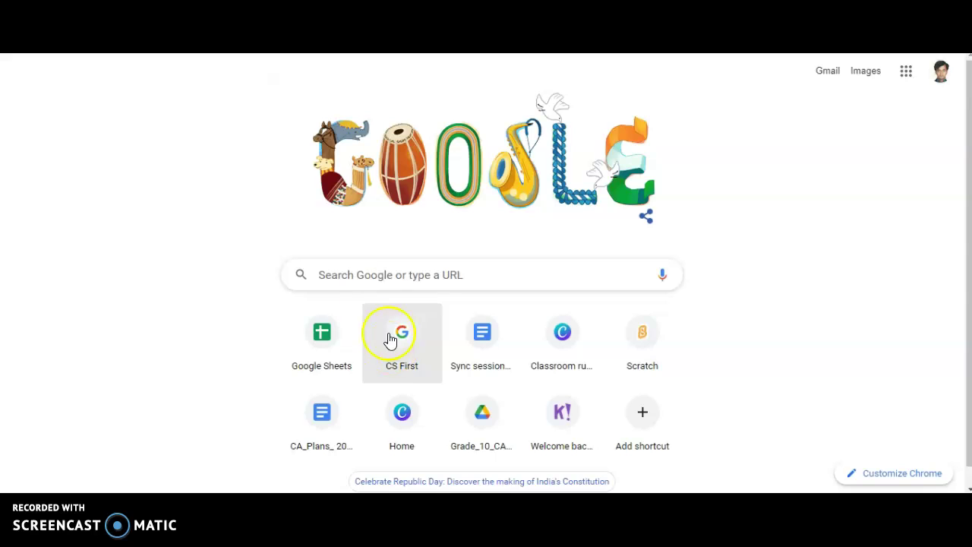
Search Google for 'internet day'
click(367, 277)
text(ine)
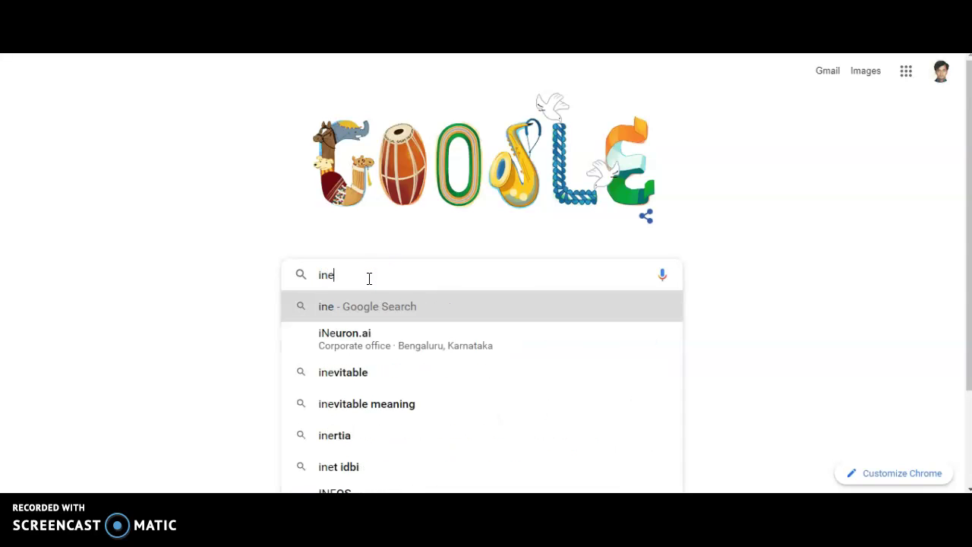
key(BackSpace)
text(ternet da)
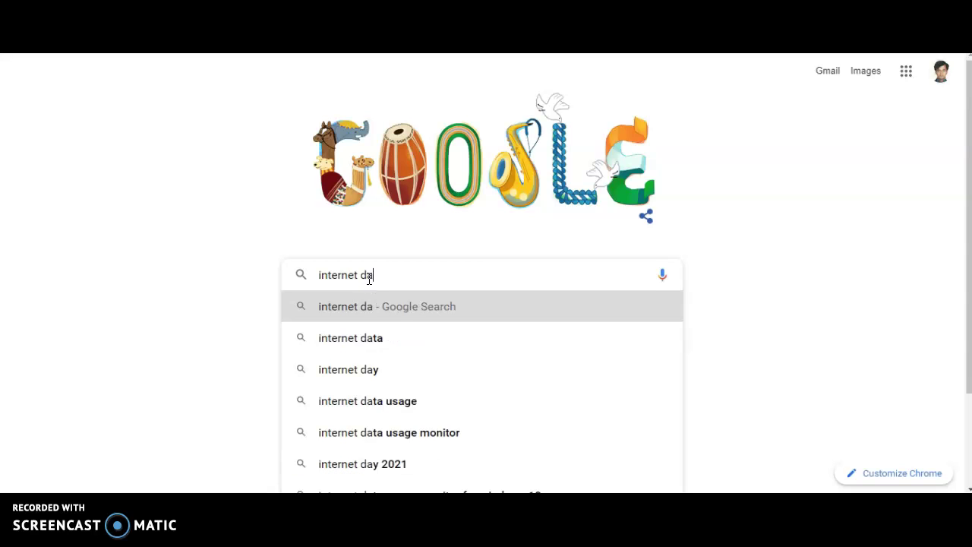
text(y)
key(Return)
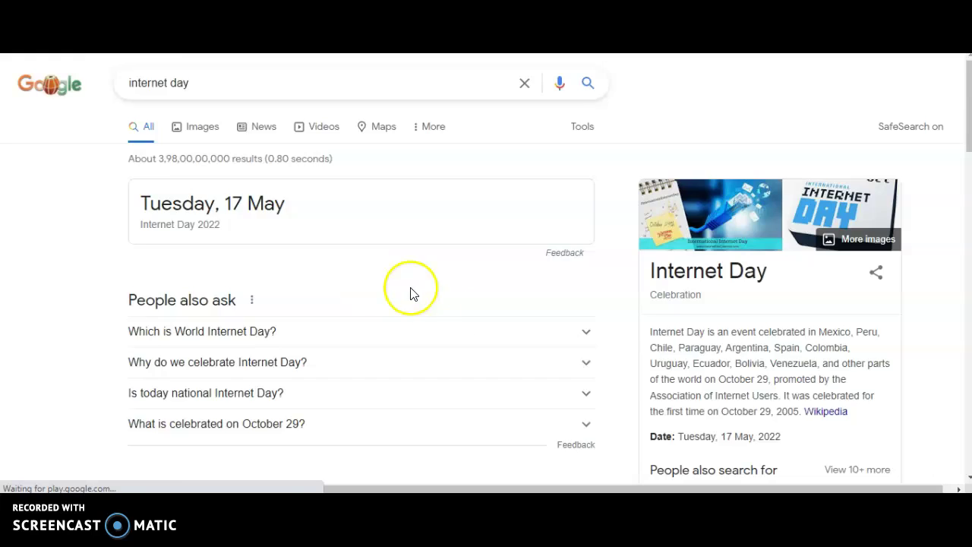
Open the 'Safer Internet Day: Home' result in a new tab
scroll(456, 274, down, 1)
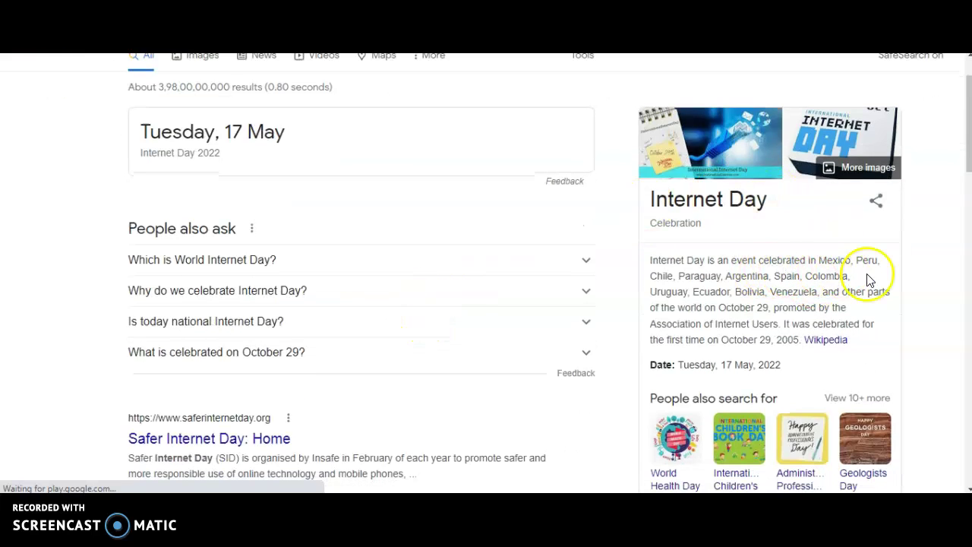
scroll(369, 281, down, 1)
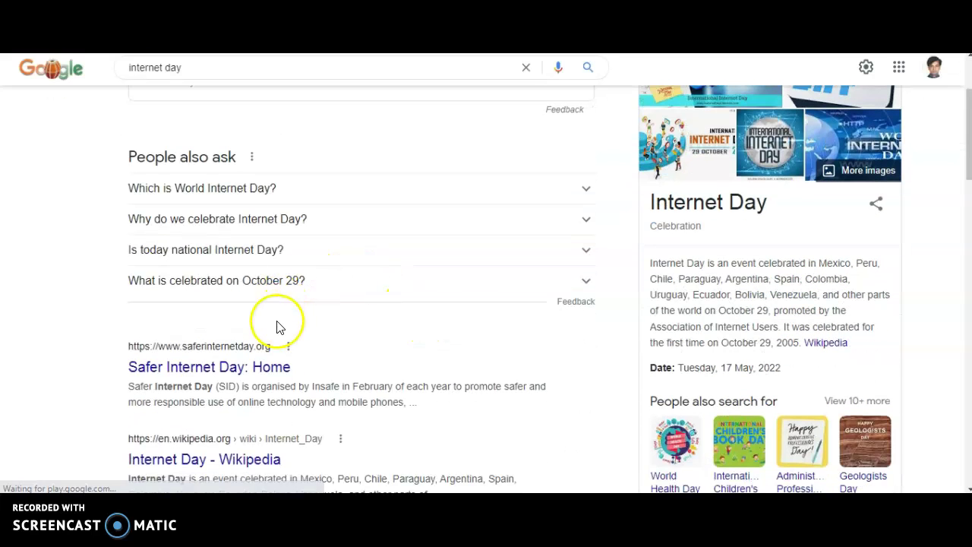
scroll(271, 379, down, 1)
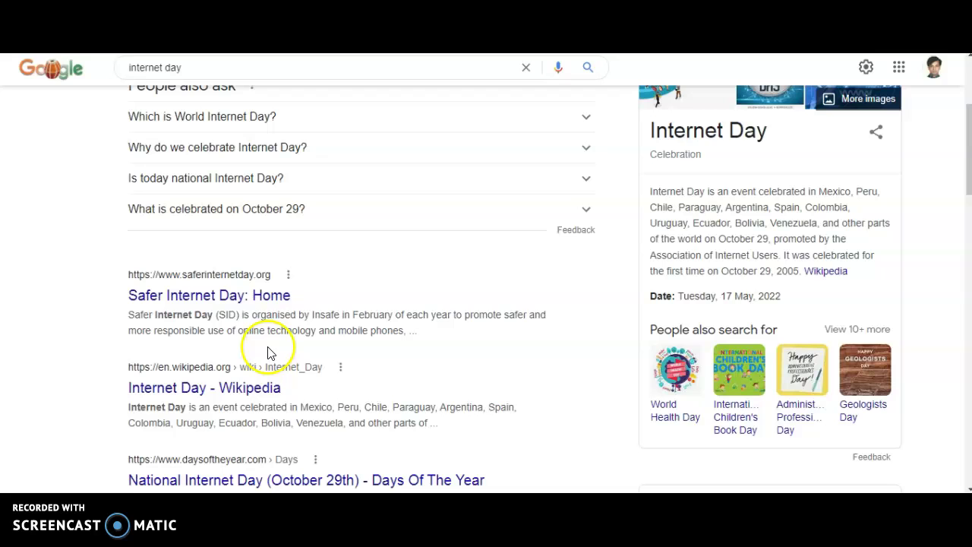
right_click(280, 300)
click(312, 309)
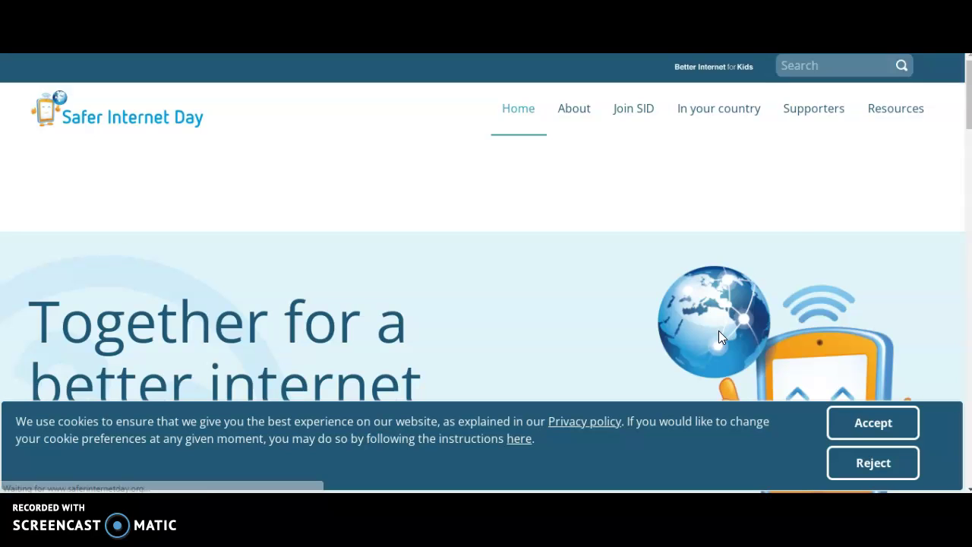
Copy the 'In your country' sentence on how the day is celebrated, then return to Slides
scroll(683, 283, down, 4)
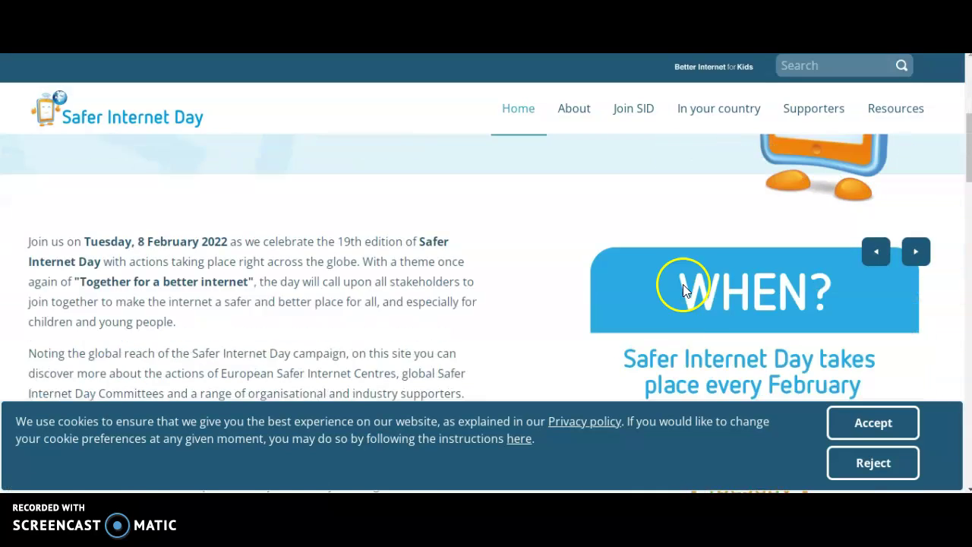
scroll(201, 244, down, 1)
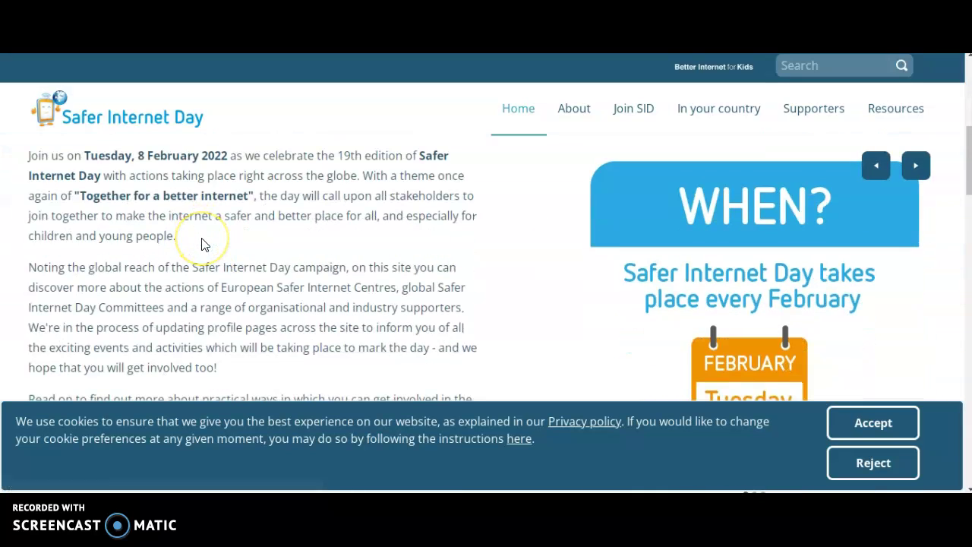
scroll(203, 244, down, 5)
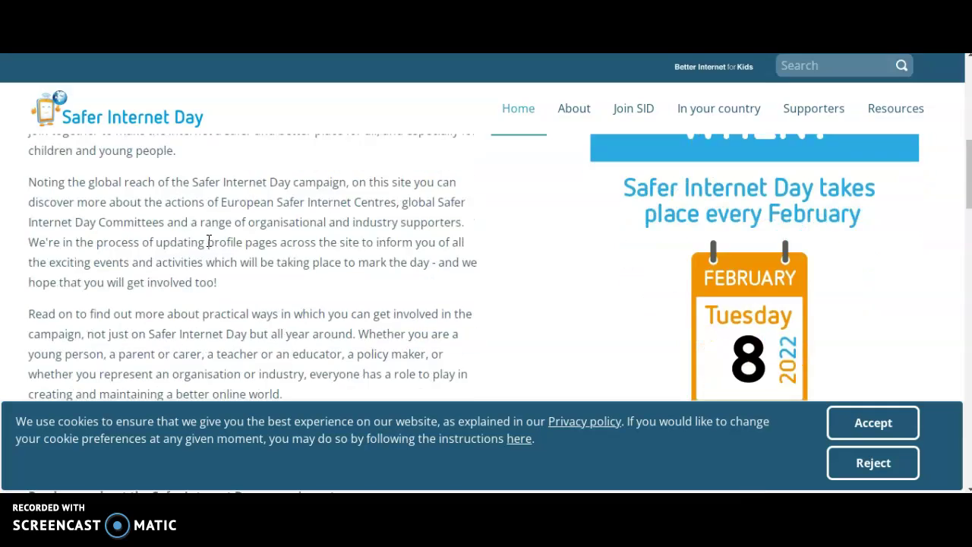
scroll(209, 248, up, 2)
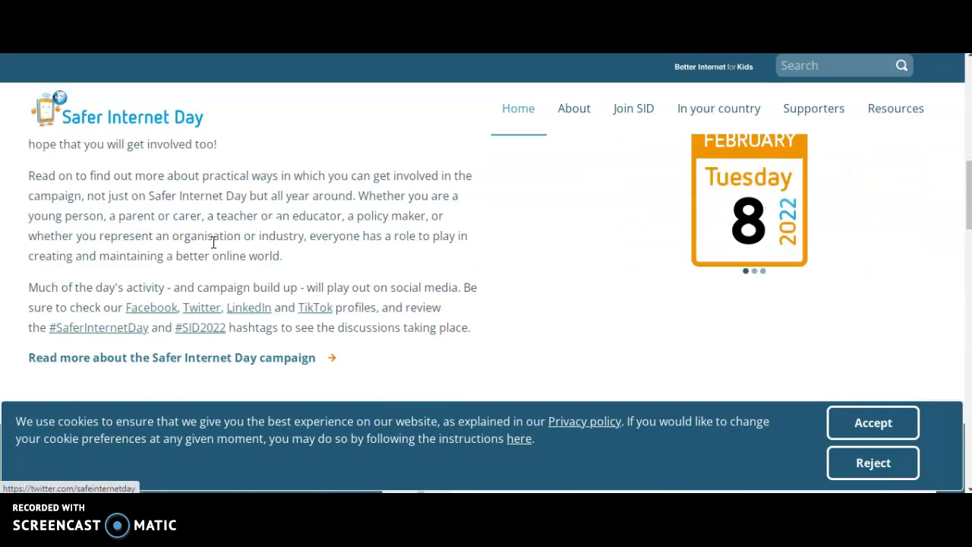
scroll(213, 250, down, 7)
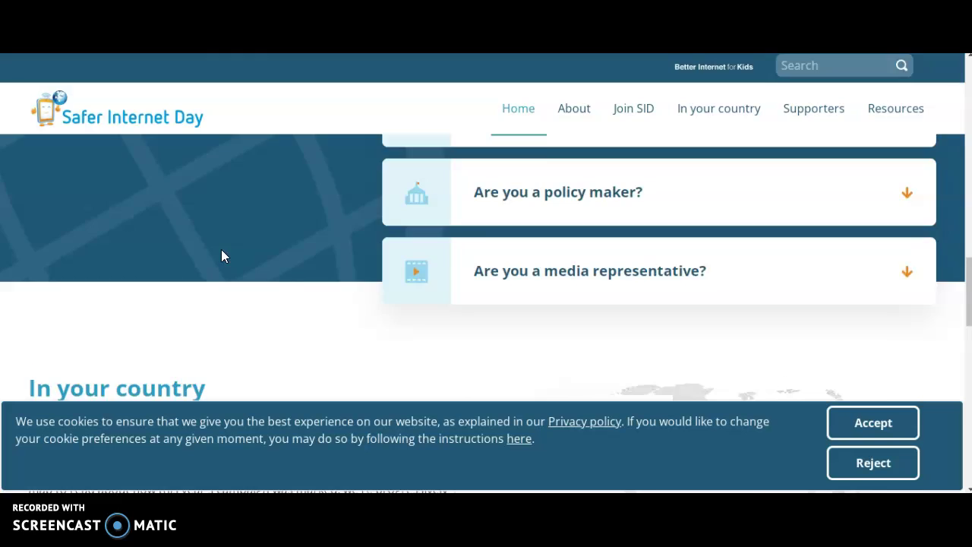
scroll(221, 251, down, 4)
scroll(226, 259, up, 1)
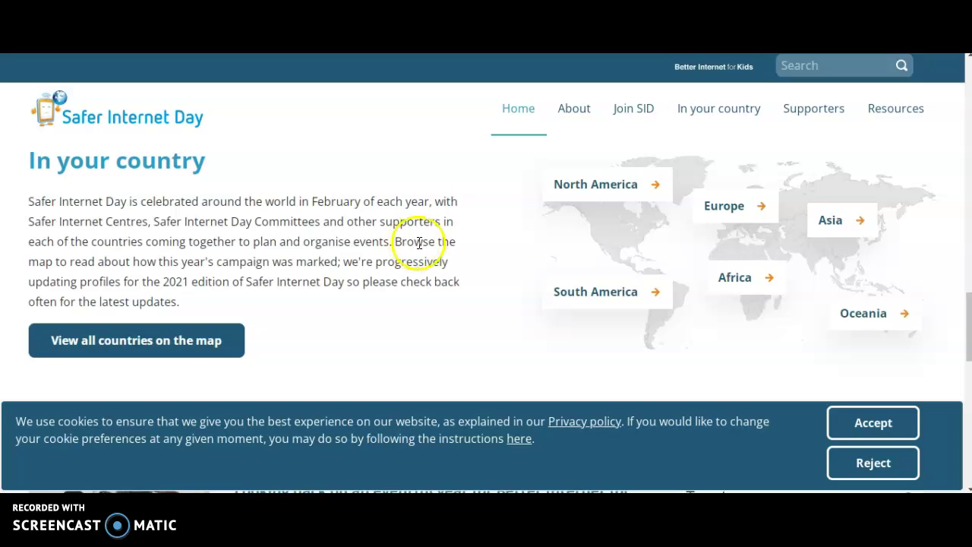
drag(390, 241, 21, 199)
key(ctrl+c)
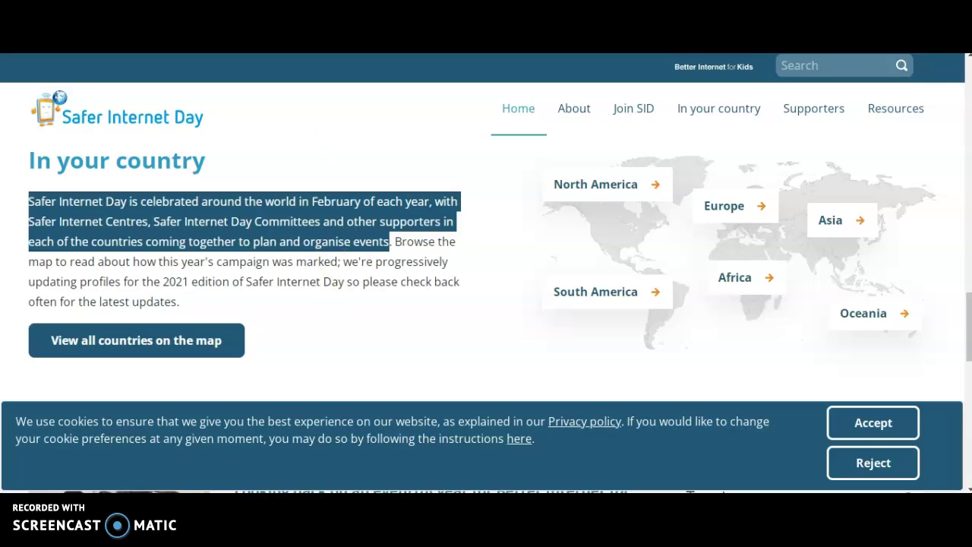
key(alt+Tab)
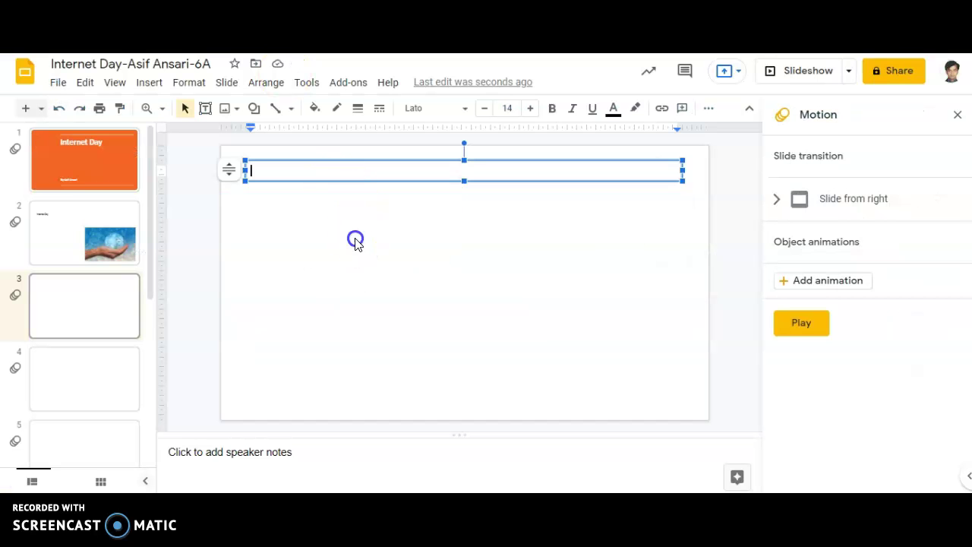
Paste the copied sentence onto slide 3, centre its text box mid-slide and widen it leftward
click(357, 244)
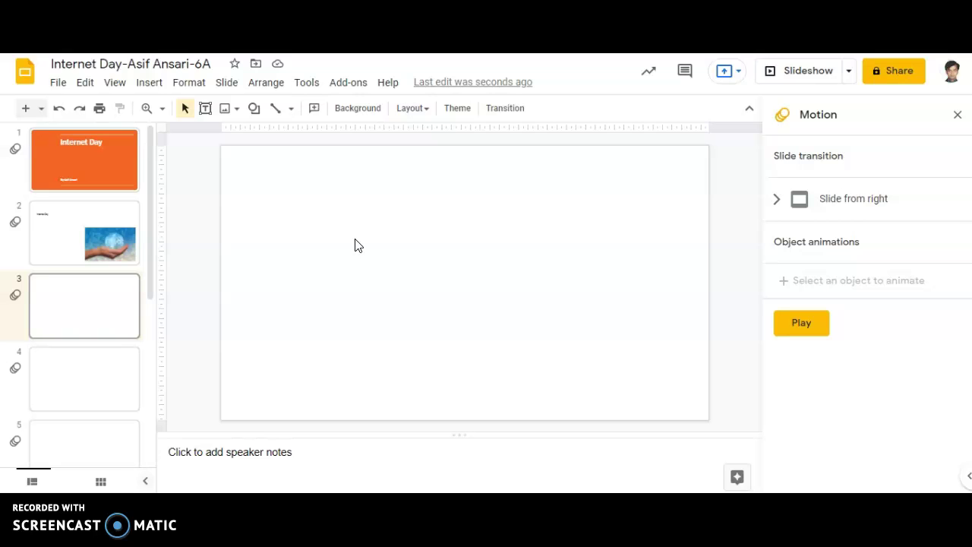
key(ctrl+v)
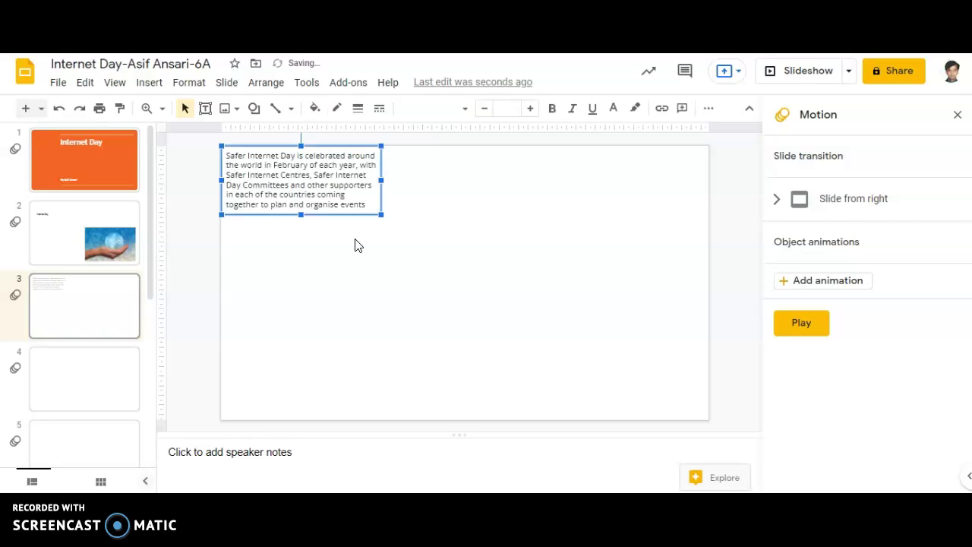
drag(363, 228, 377, 249)
drag(408, 282, 654, 285)
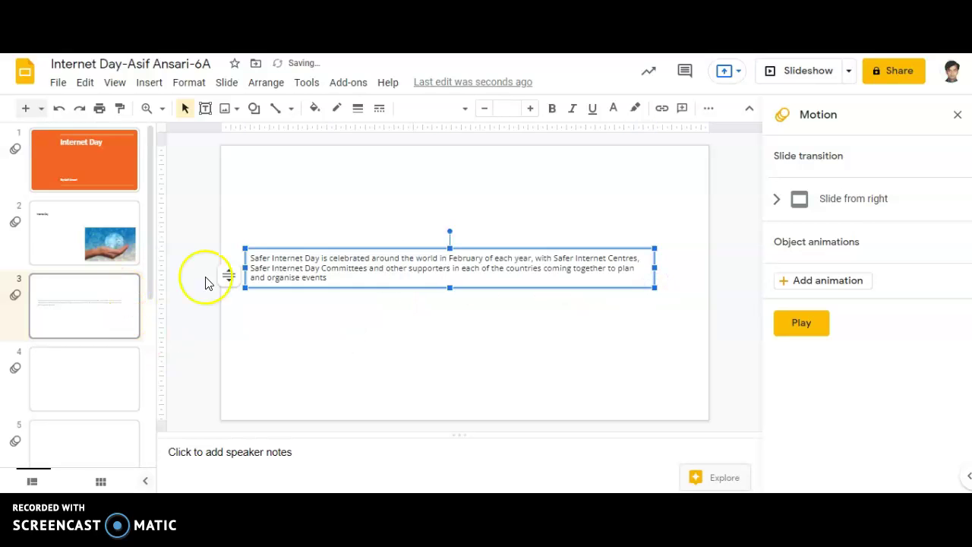
mouse_move(244, 268)
mouse_down()
mouse_move(230, 269)
mouse_move(242, 264)
mouse_move(233, 256)
mouse_up()
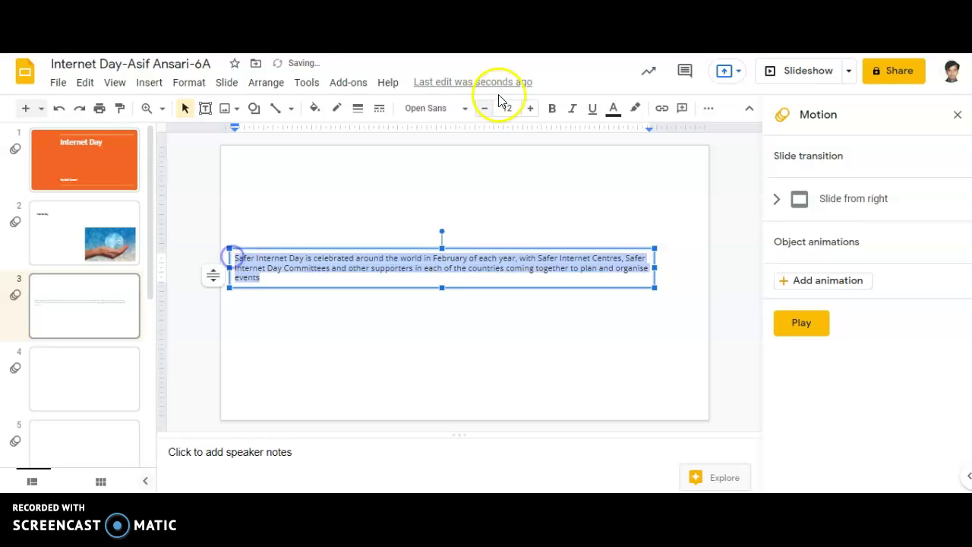
Make the pasted paragraph bold at 19 pt
click(553, 113)
click(532, 110)
click(532, 109)
click(531, 110)
click(532, 109)
click(531, 109)
click(532, 109)
click(532, 109)
End the first sentence after 'Centres' with a full stop and start the second on a new line
click(490, 277)
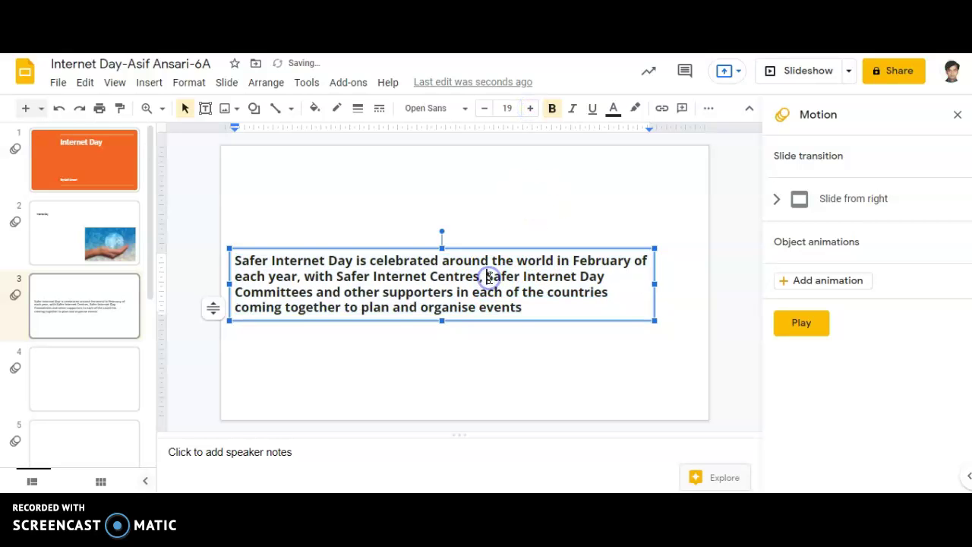
key(BackSpace)
key(BackSpace)
text(.)
key(Return)
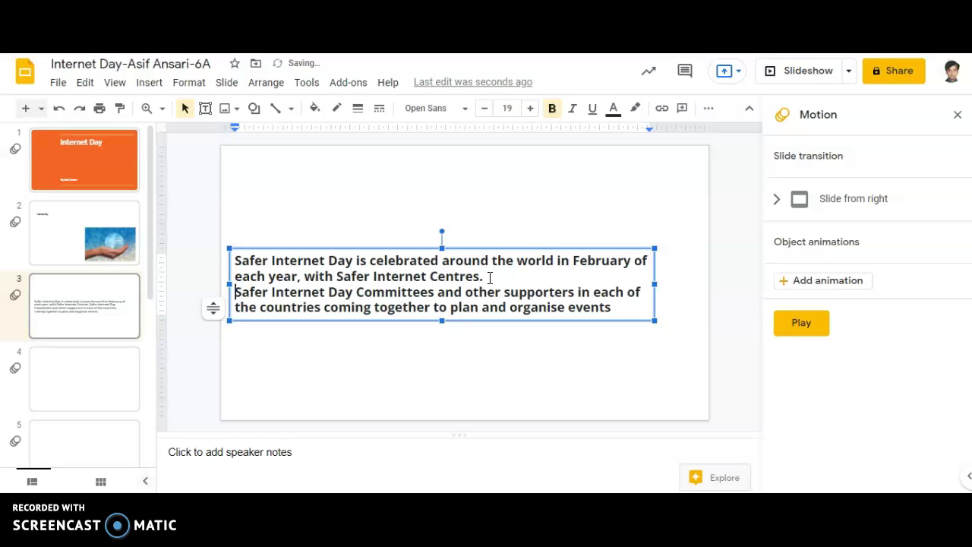
click(621, 311)
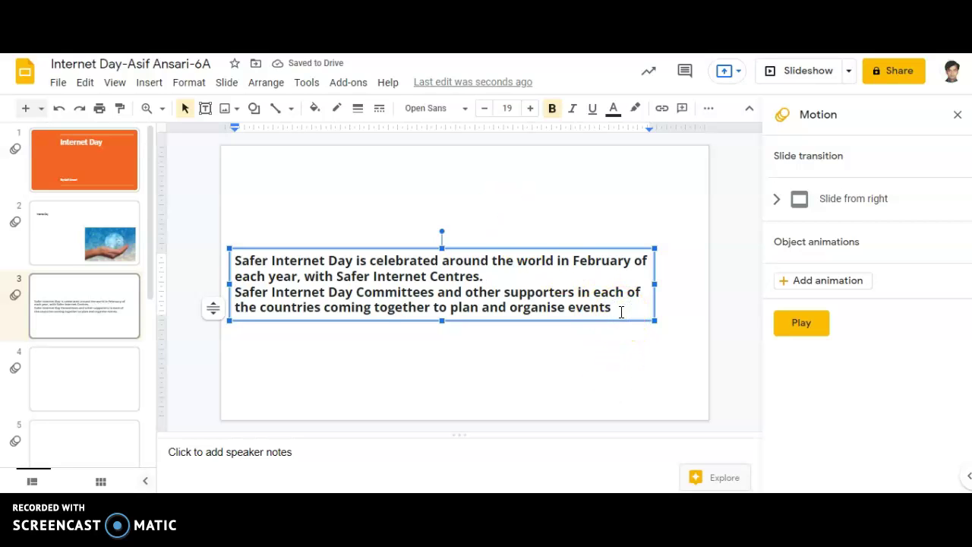
Make both paragraphs a bulleted list and draw a new text box near the slide top
key(ctrl+a)
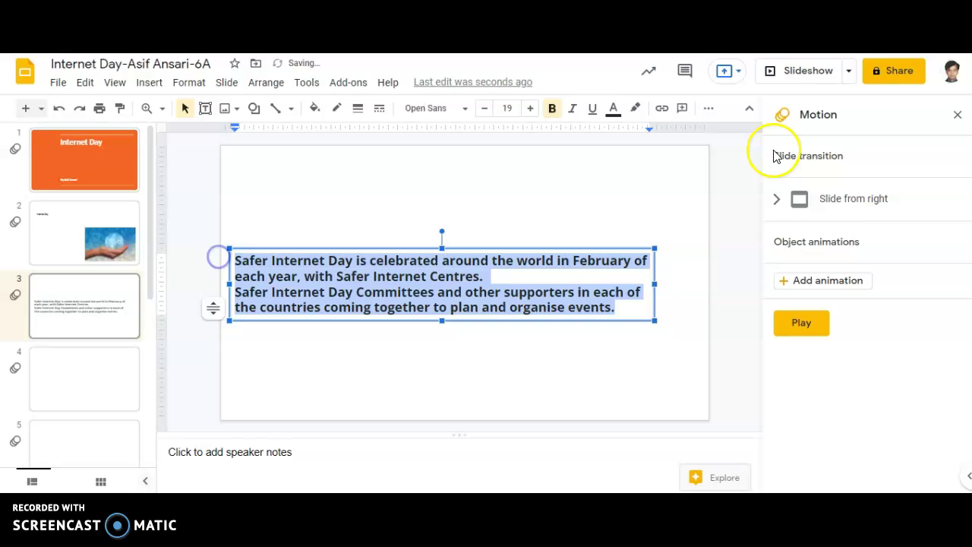
click(708, 108)
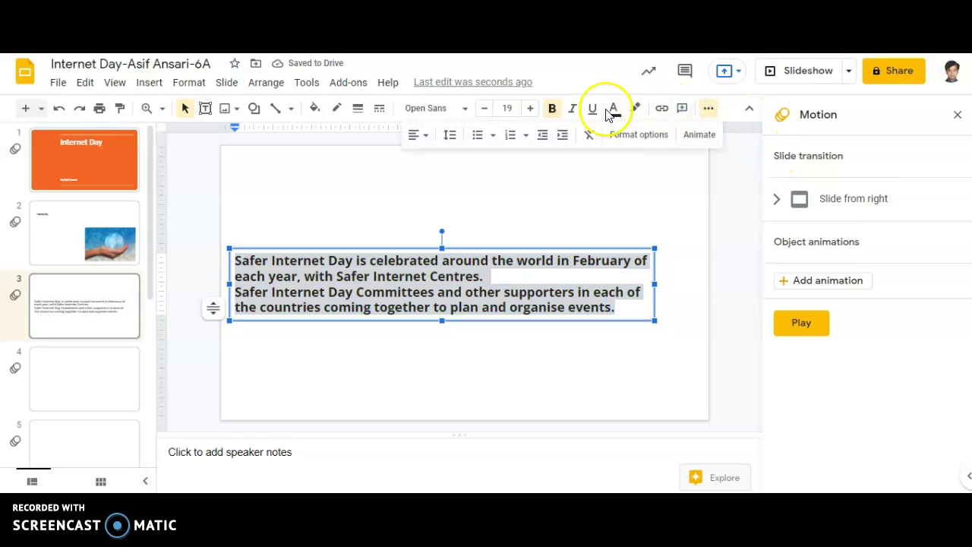
click(477, 134)
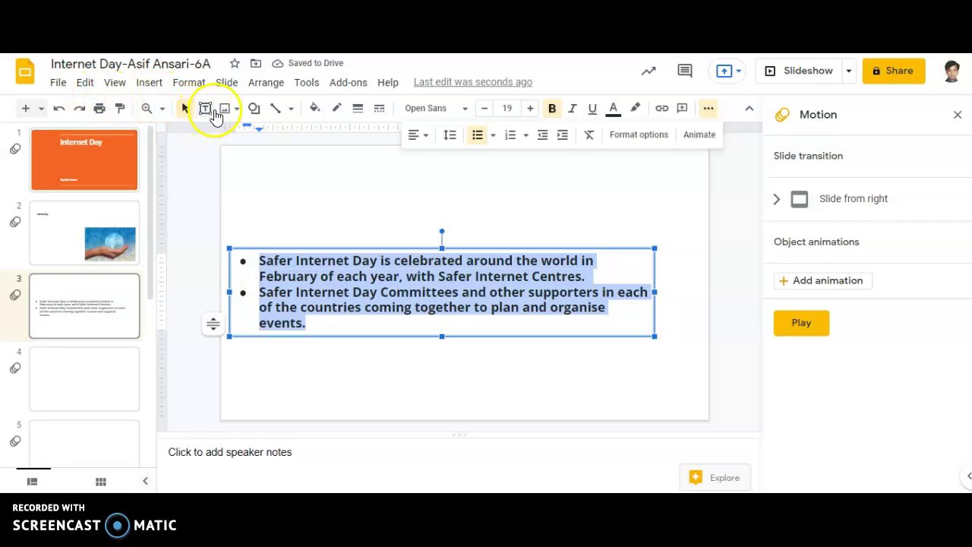
click(215, 112)
drag(294, 157, 663, 209)
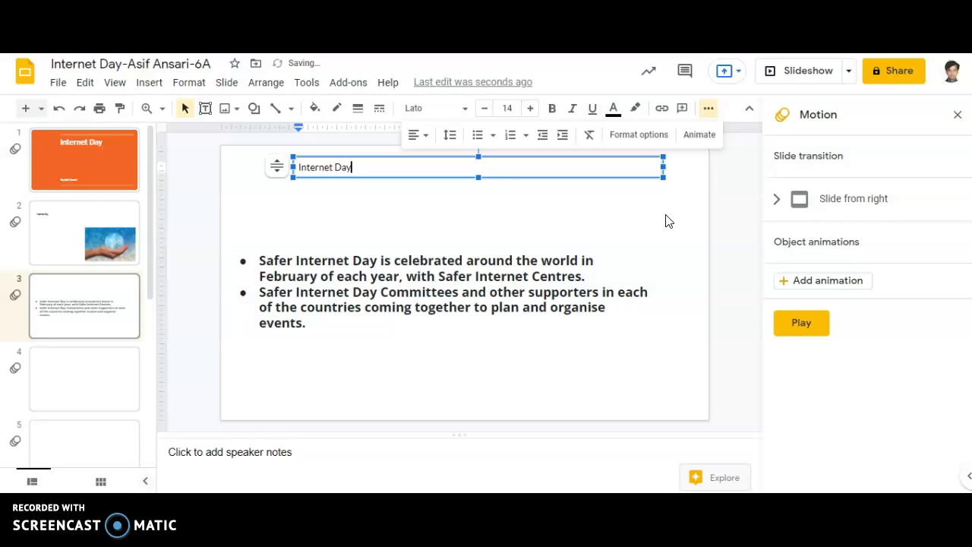
Make the 'Internet Day' title bold and centred
triple_click(290, 166)
click(552, 108)
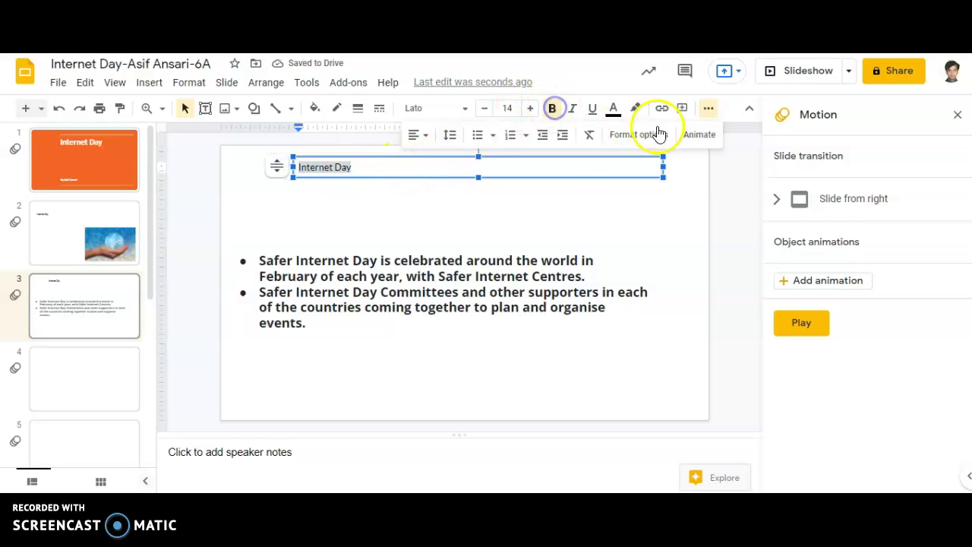
click(417, 135)
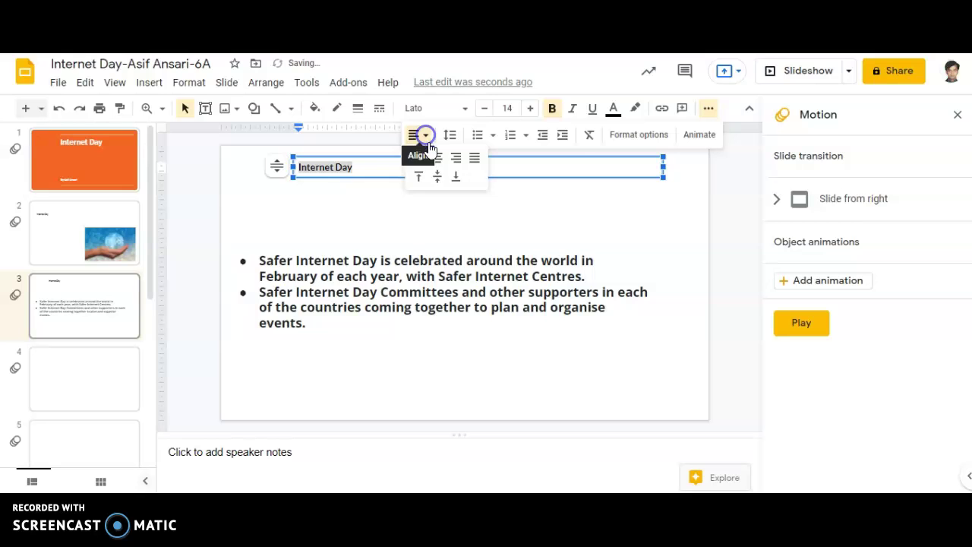
click(438, 159)
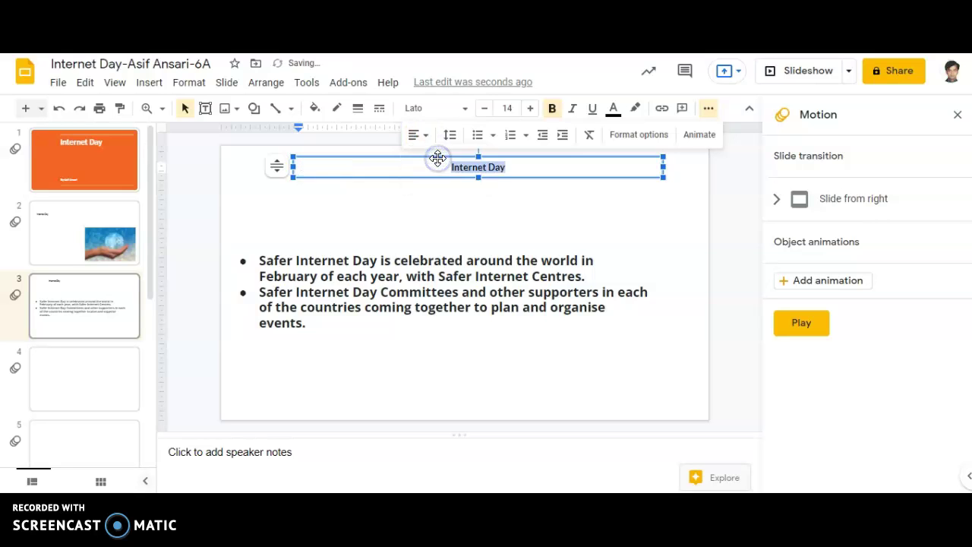
Paint-format the bullet text's style onto the words 'Internet' and 'Day' in the title
click(454, 284)
drag(322, 330, 280, 289)
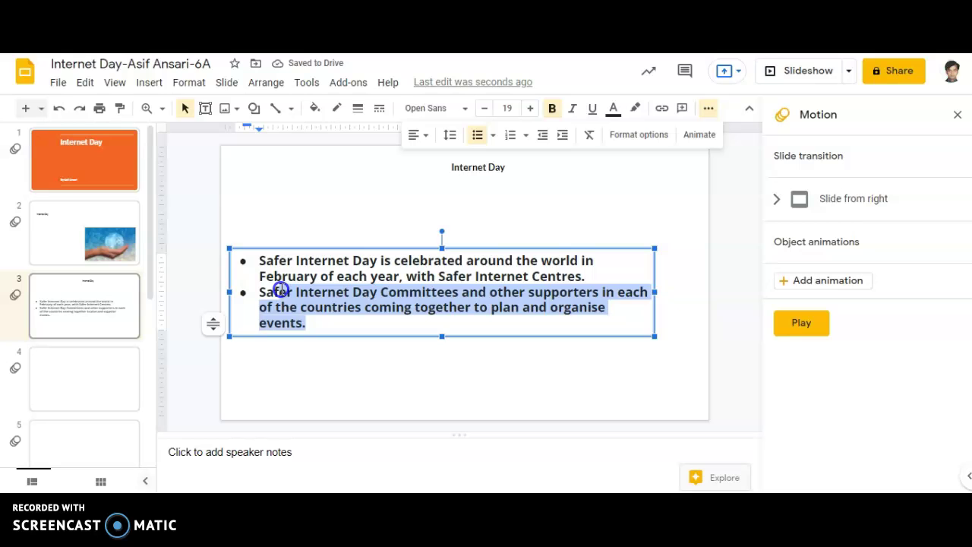
click(120, 110)
double_click(460, 169)
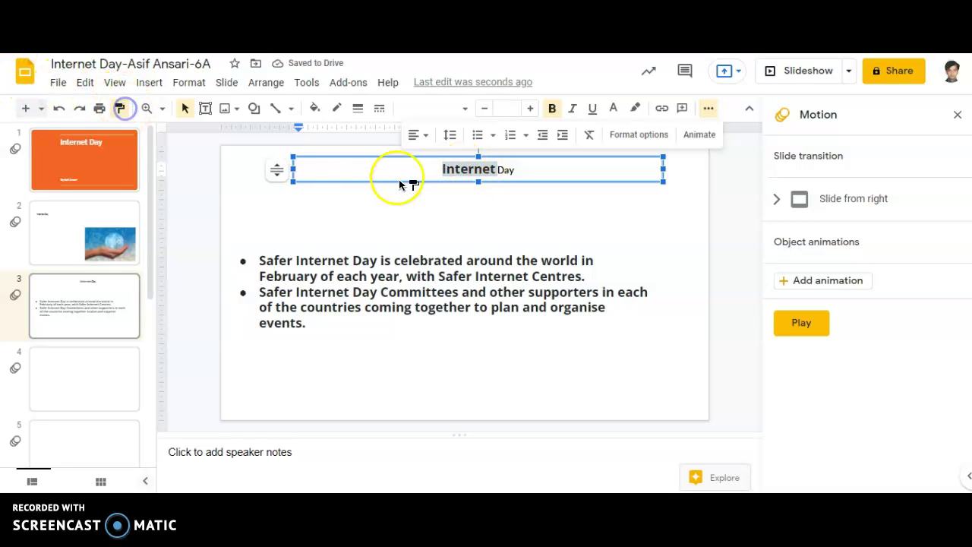
drag(403, 167, 533, 170)
click(508, 169)
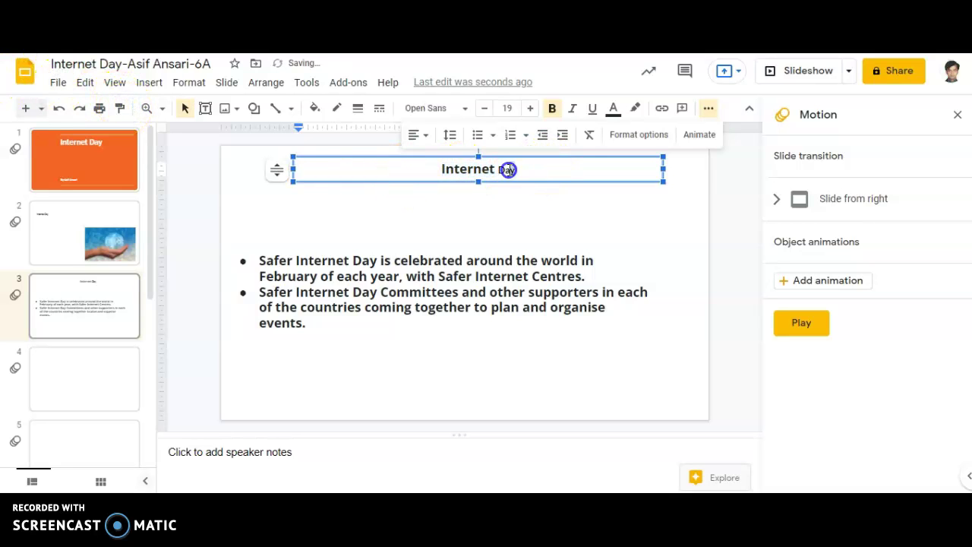
drag(403, 276, 585, 292)
click(120, 107)
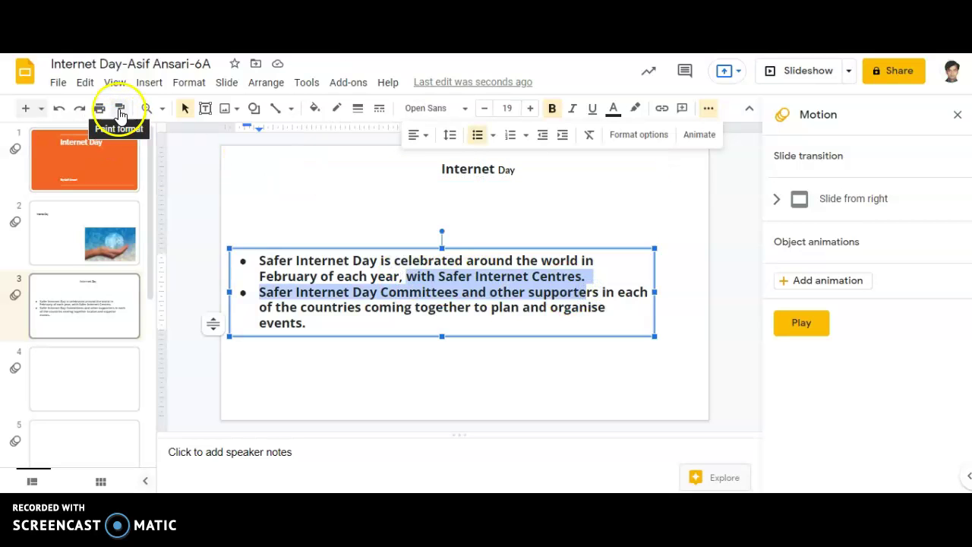
click(511, 172)
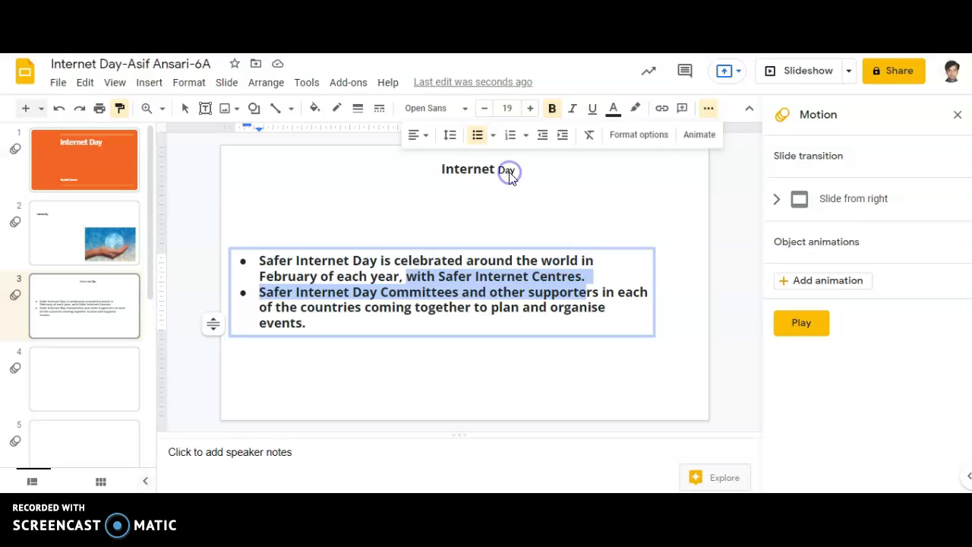
Remove the title's bullet, re-centre it, and move the bullet text up beneath it
triple_click(323, 173)
click(323, 174)
key(BackSpace)
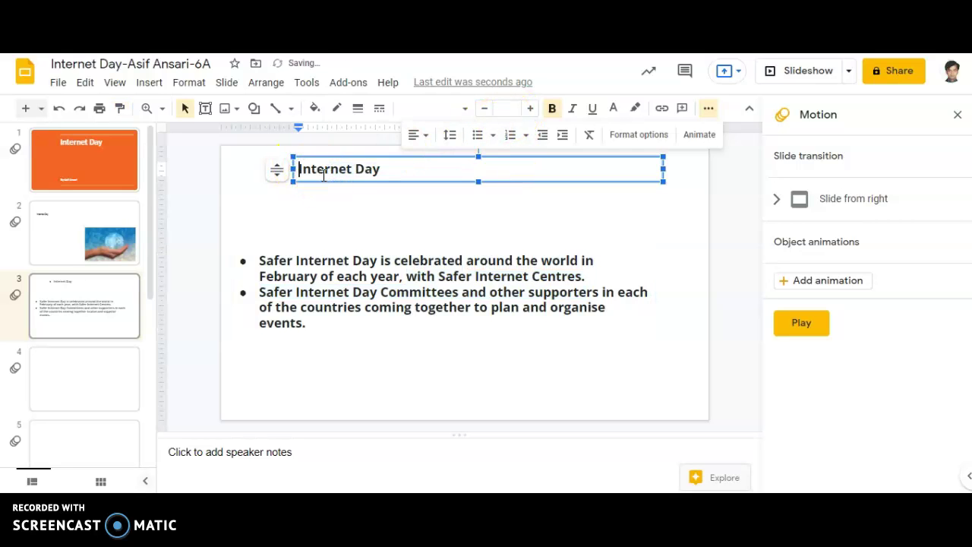
click(420, 134)
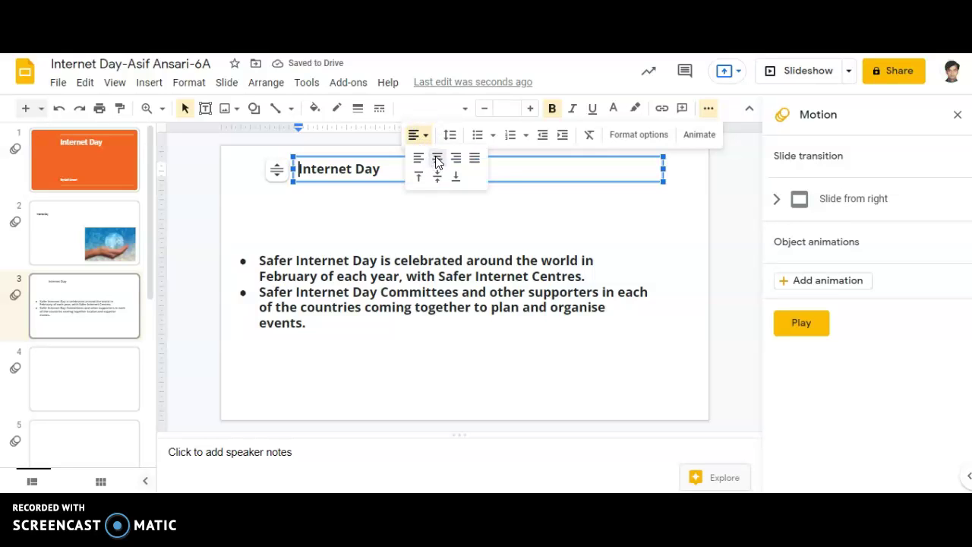
click(436, 159)
click(386, 286)
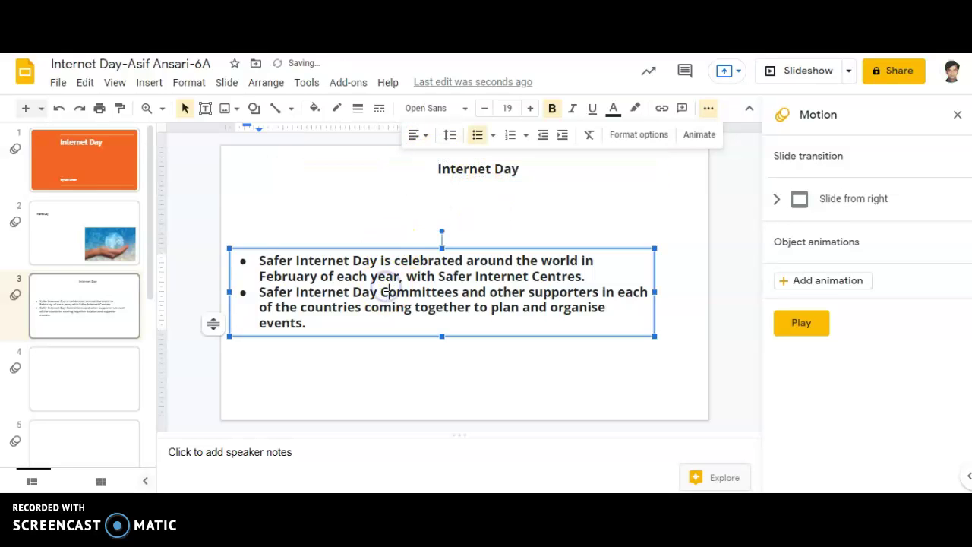
drag(412, 235, 425, 202)
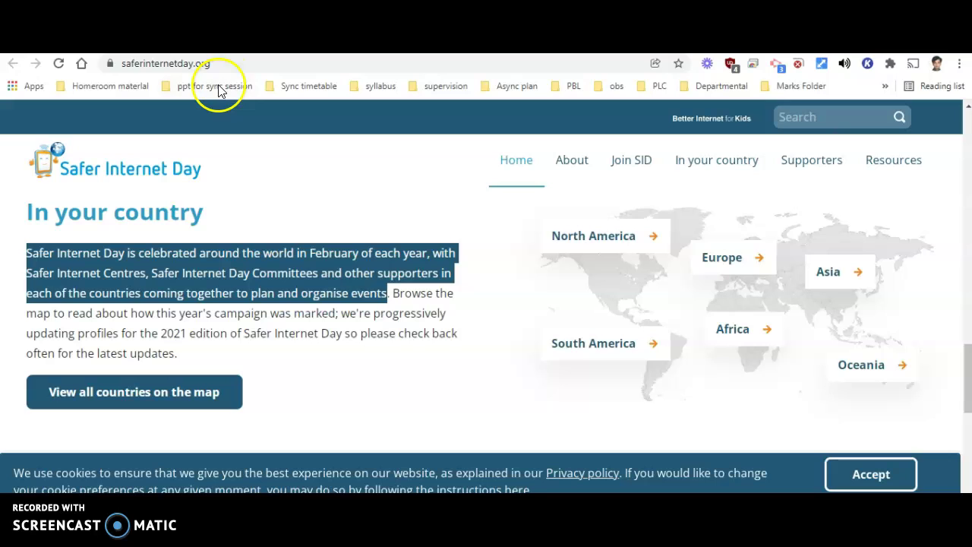
Paste the Safer Internet Day website address as linked reference 1 on References slide 8
click(121, 61)
key(ctrl+c)
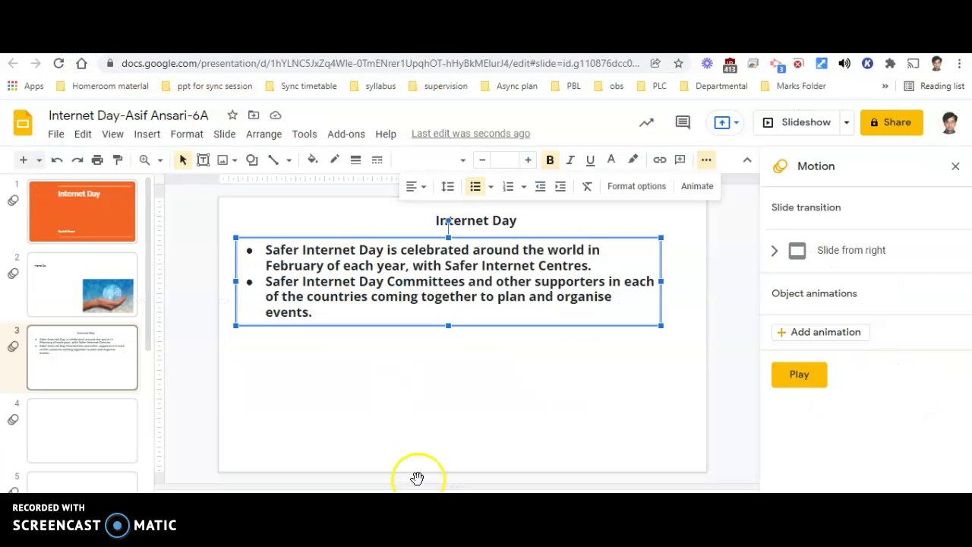
scroll(91, 376, down, 1)
scroll(91, 377, down, 2)
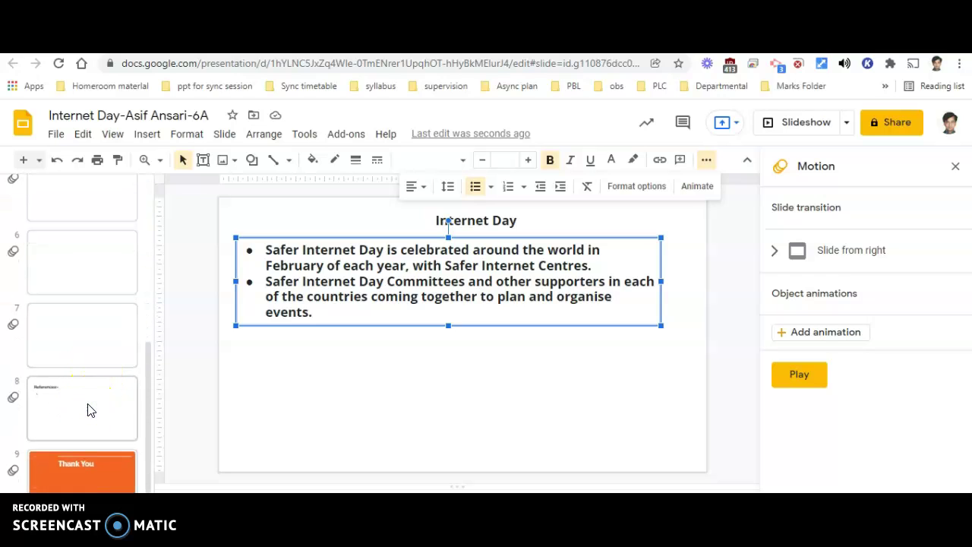
click(87, 411)
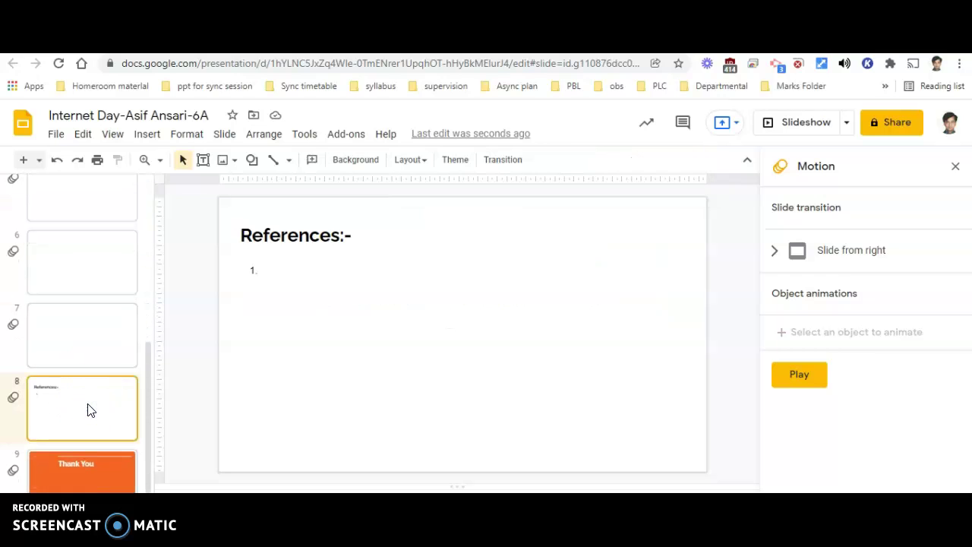
click(272, 271)
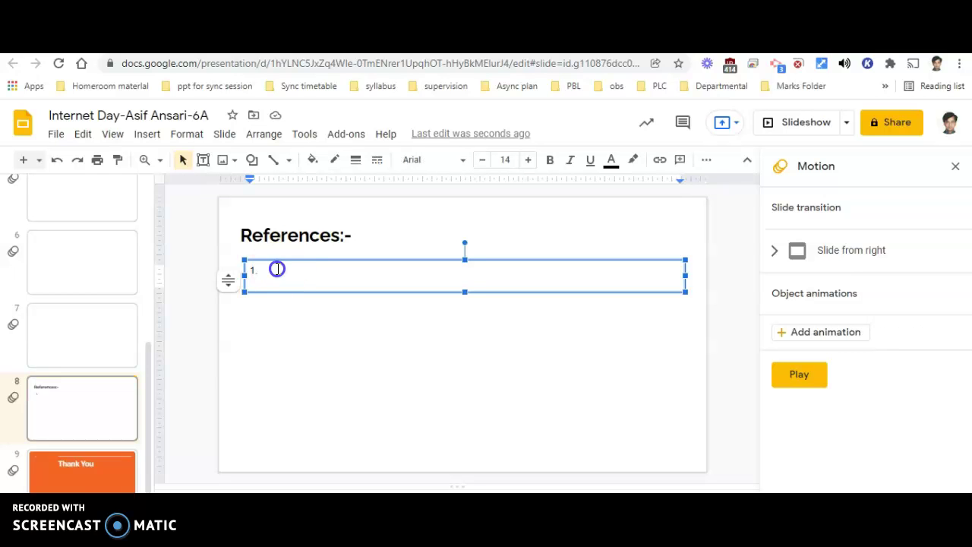
text(.)
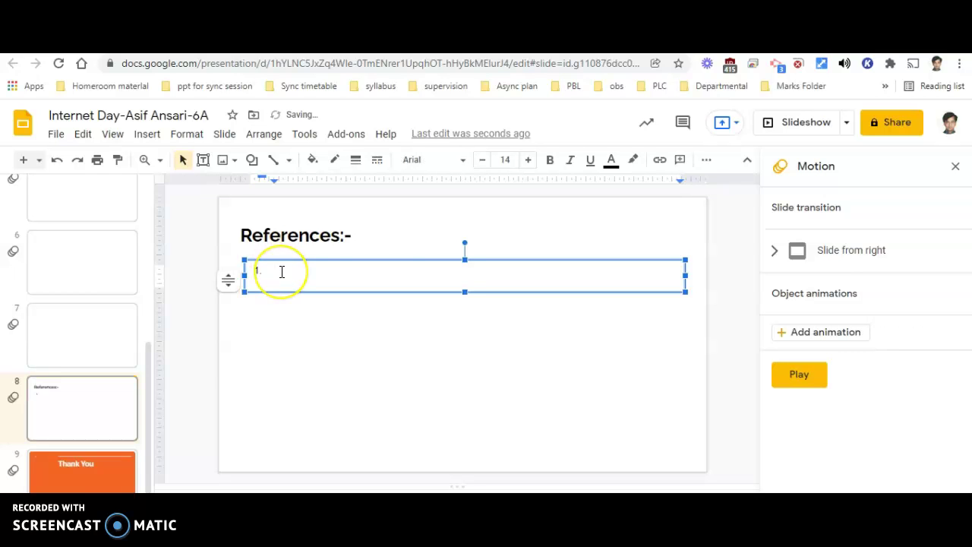
key(ctrl+v)
key(Return)
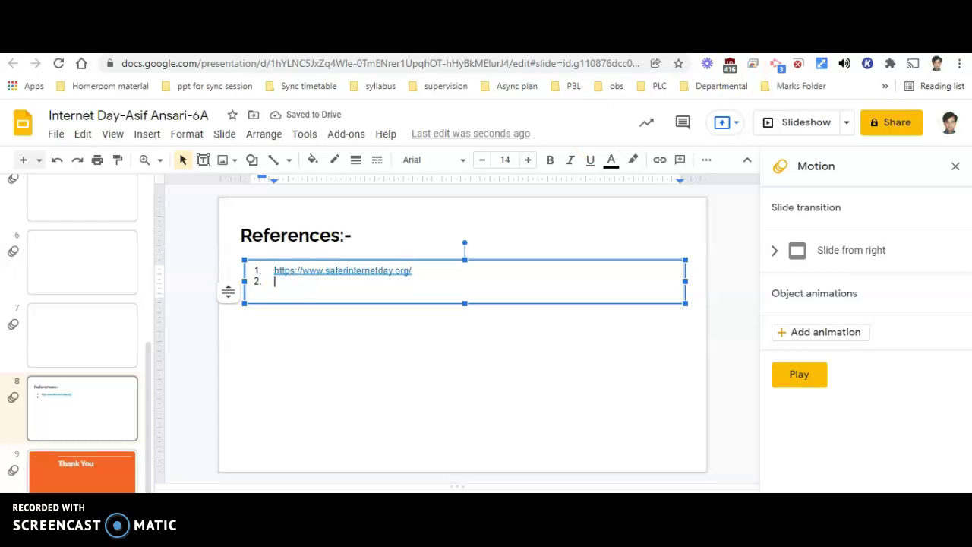
key(ctrl+t)
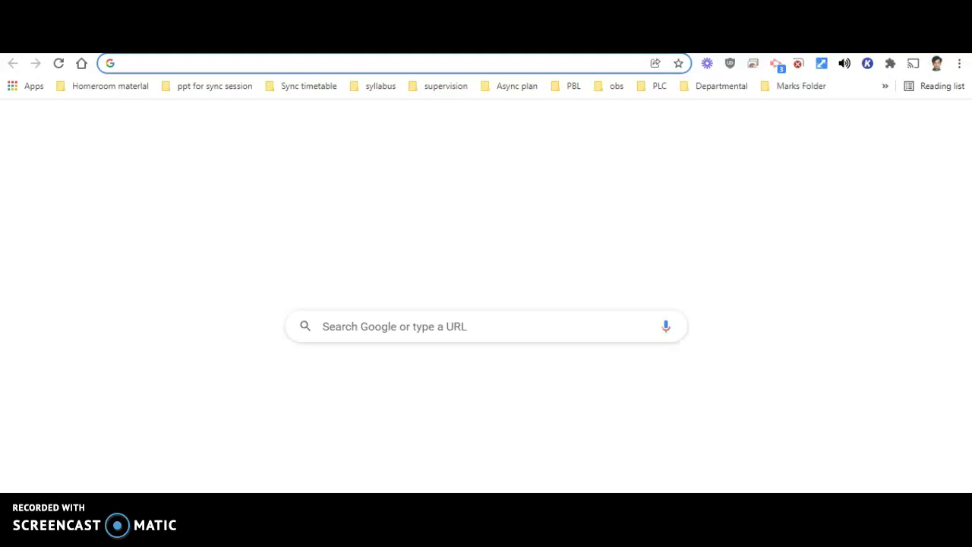
Search Google Images for 'internet day'
text(intern)
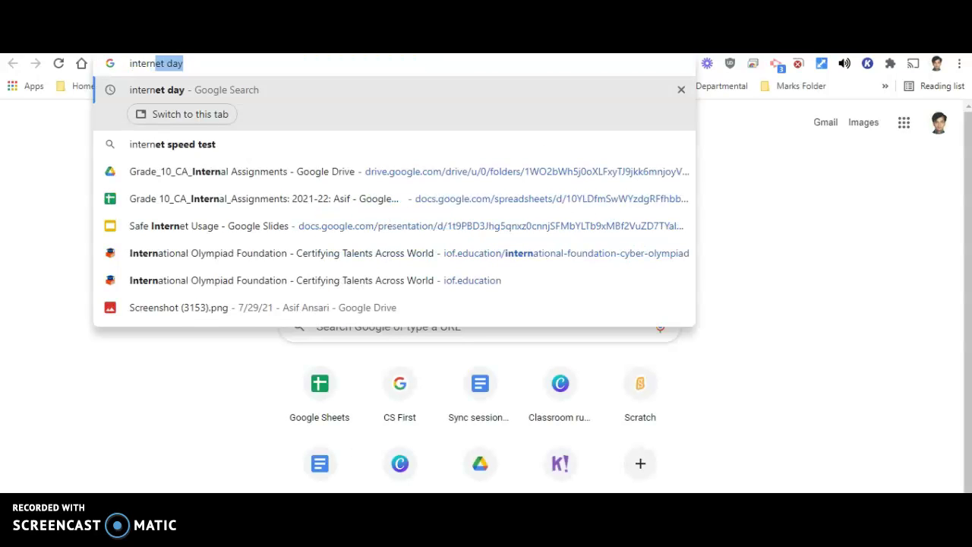
key(Return)
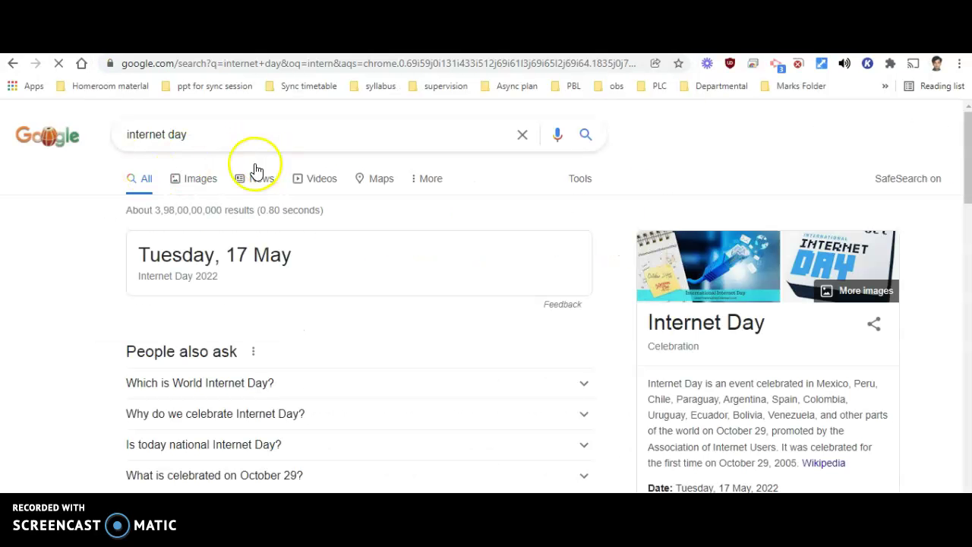
click(213, 183)
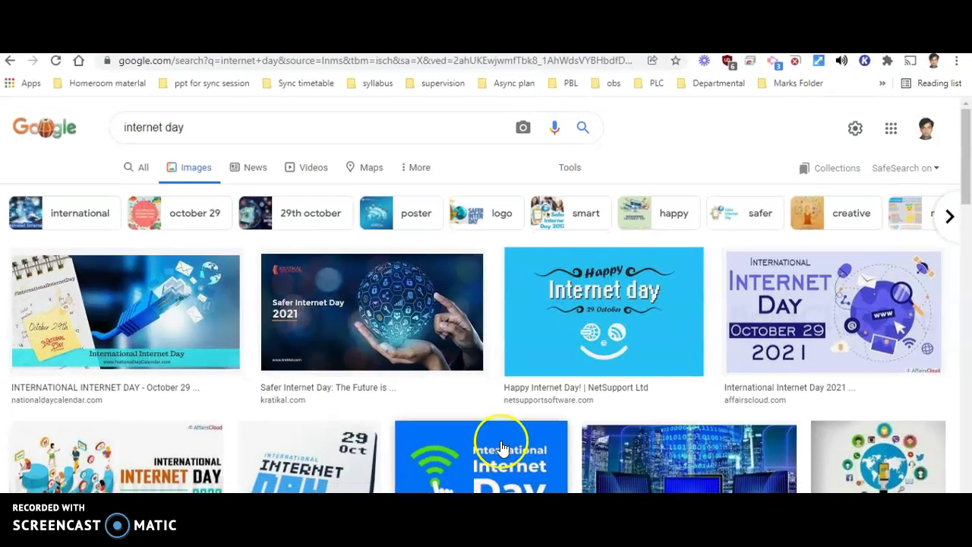
scroll(507, 437, down, 2)
scroll(508, 429, down, 2)
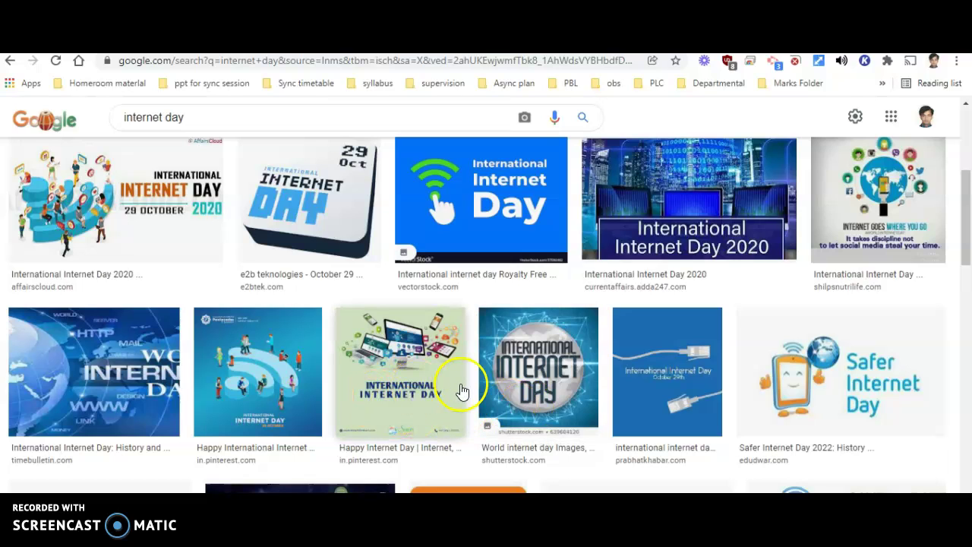
Open the Edudwar 'Safer Internet Day 2022' source article and select its web address
right_click(828, 364)
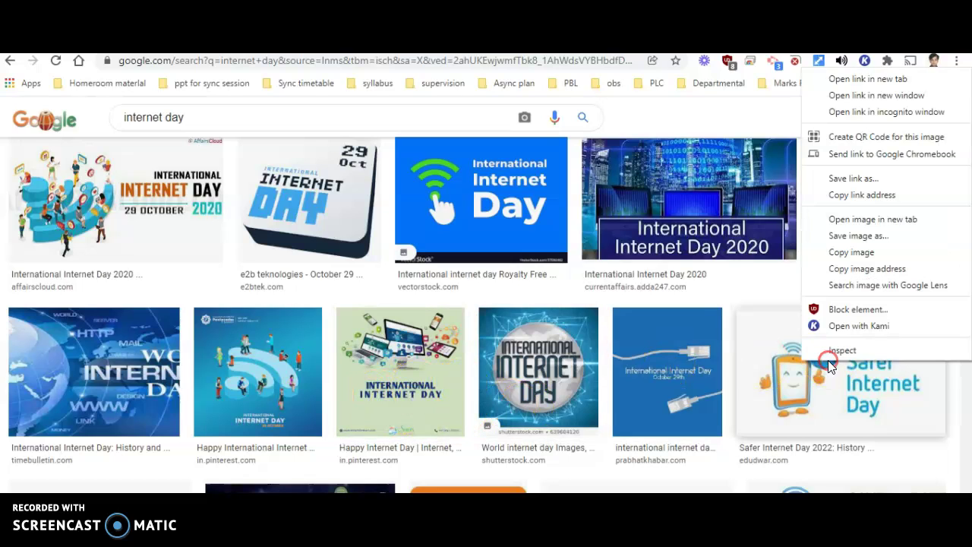
click(807, 373)
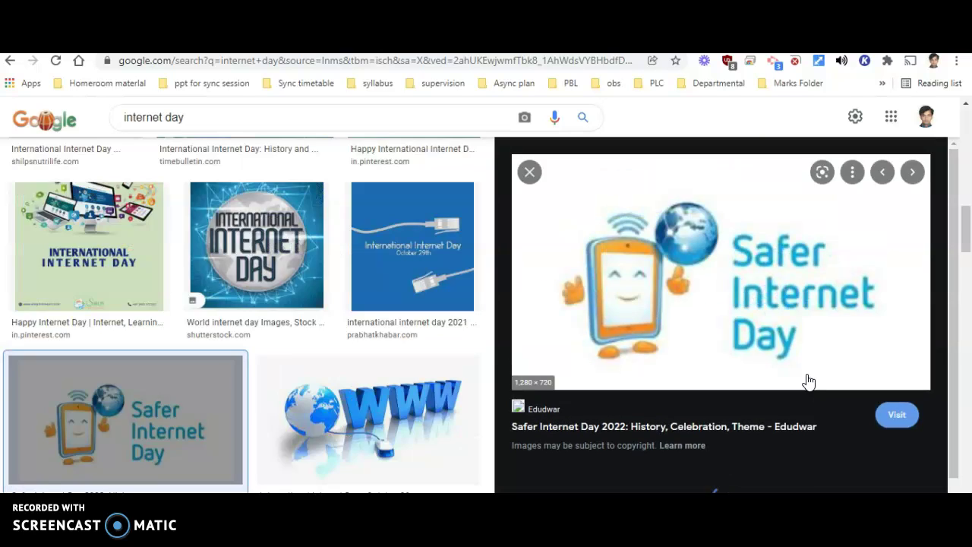
click(785, 303)
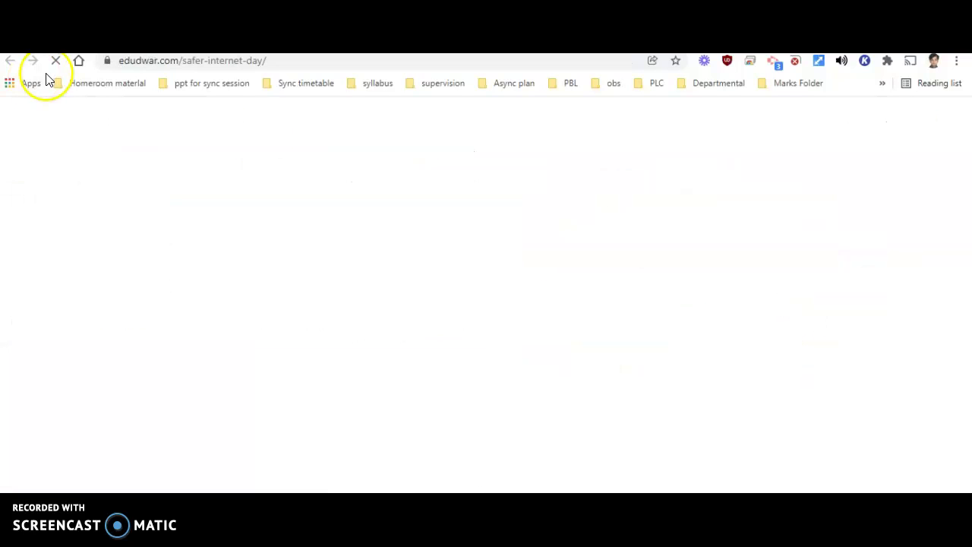
click(219, 61)
key(ctrl+c)
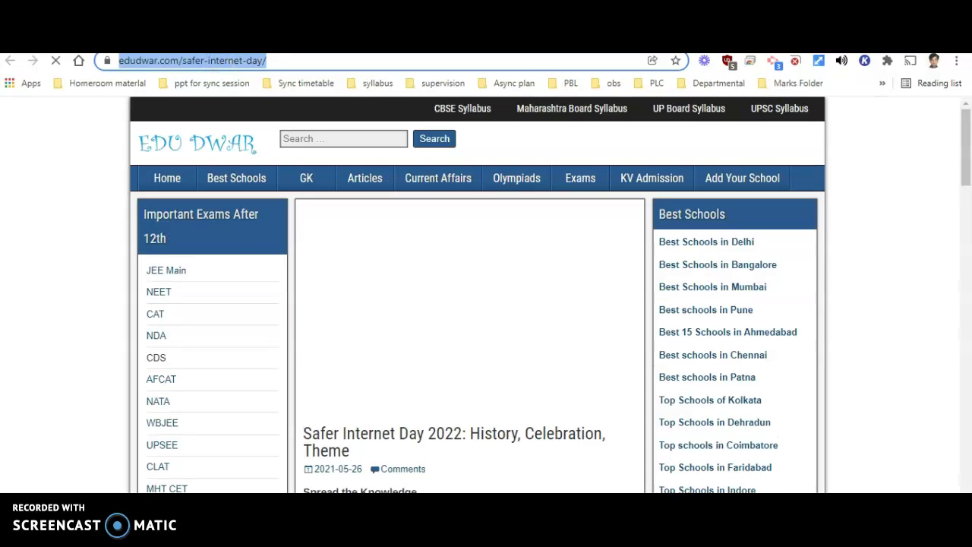
Paste the Edudwar article address as reference 2, then go back to the article
key(ctrl+Tab)
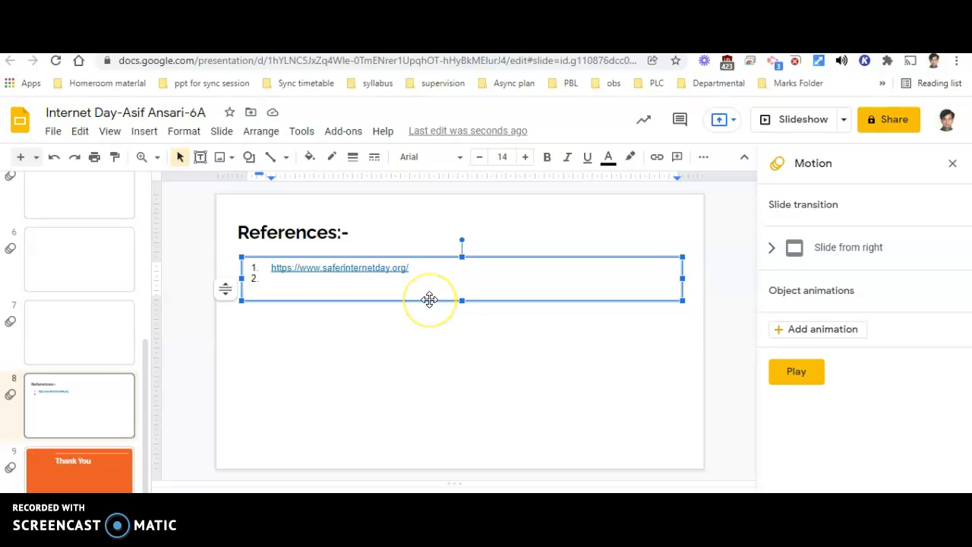
key(ctrl+v)
key(Return)
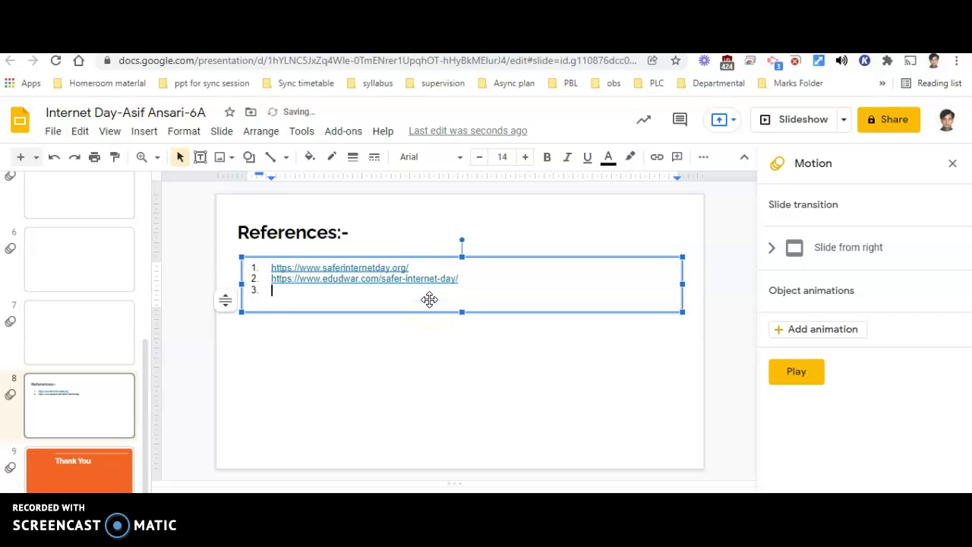
key(ctrl+Tab)
scroll(499, 369, down, 3)
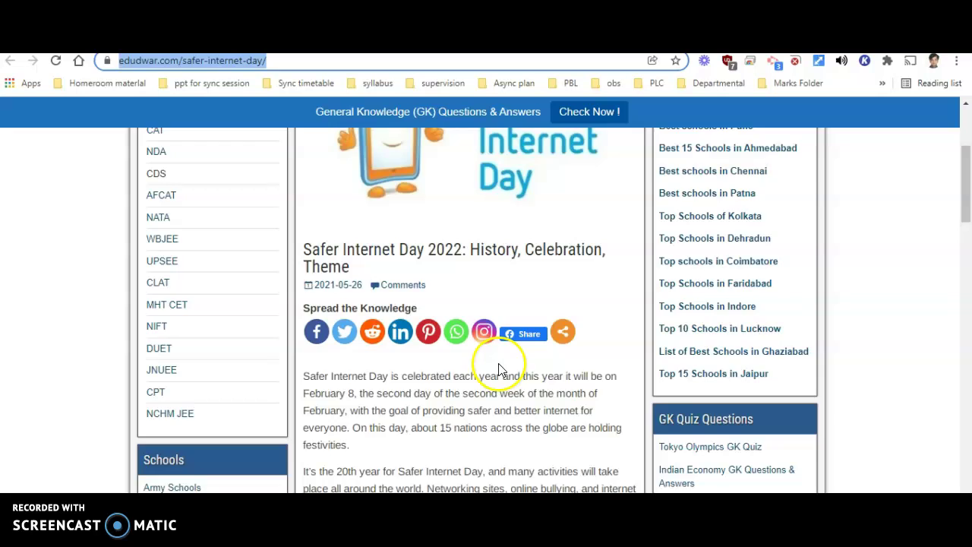
scroll(498, 367, up, 3)
Copy the Safer Internet Day preview image from Google Images and return to the Slides deck
click(468, 293)
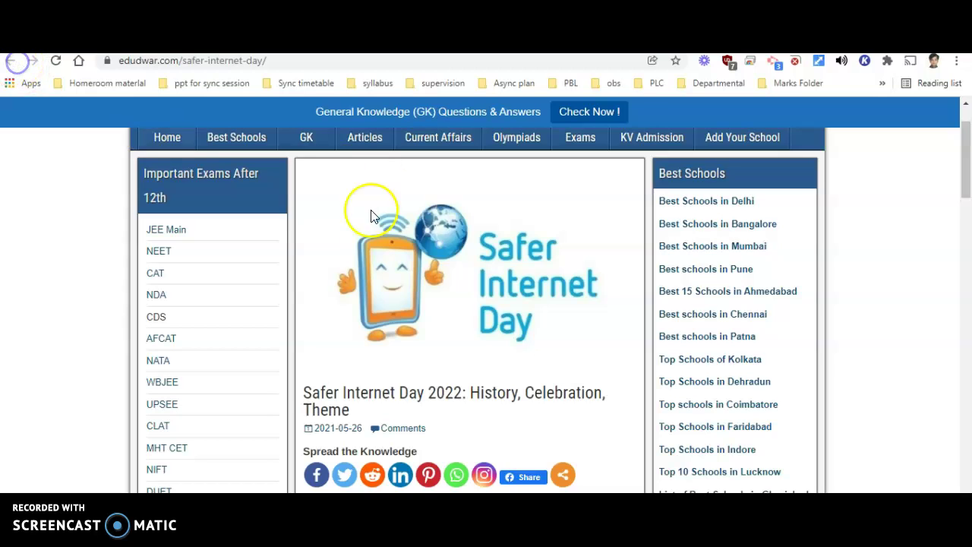
scroll(466, 296, up, 1)
scroll(466, 304, down, 2)
scroll(466, 303, down, 5)
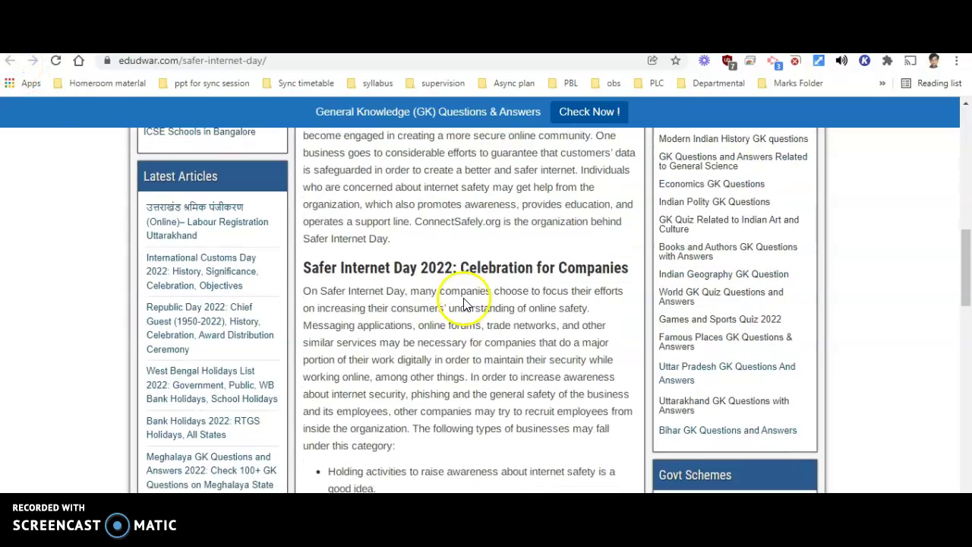
scroll(461, 297, up, 4)
key(alt+Left)
right_click(711, 262)
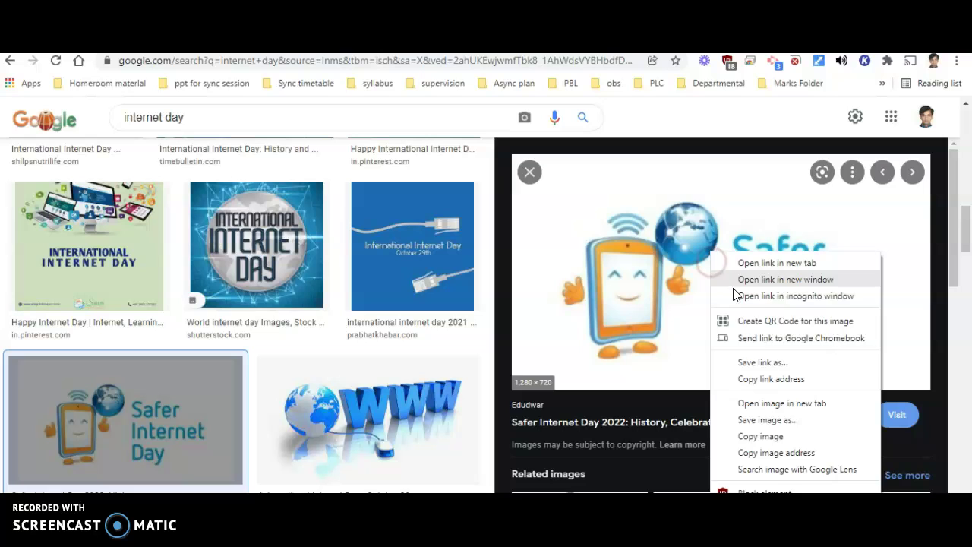
click(775, 438)
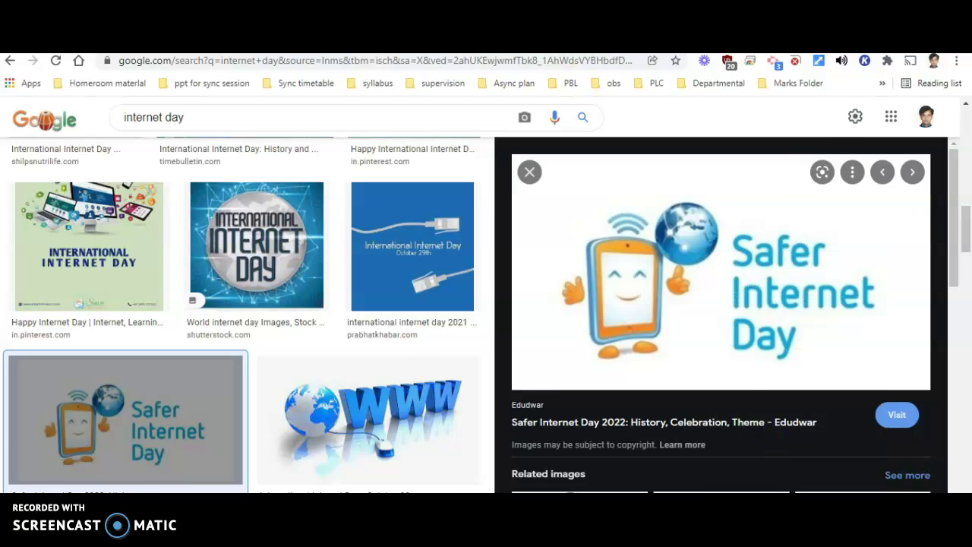
key(ctrl+Tab)
scroll(59, 217, up, 3)
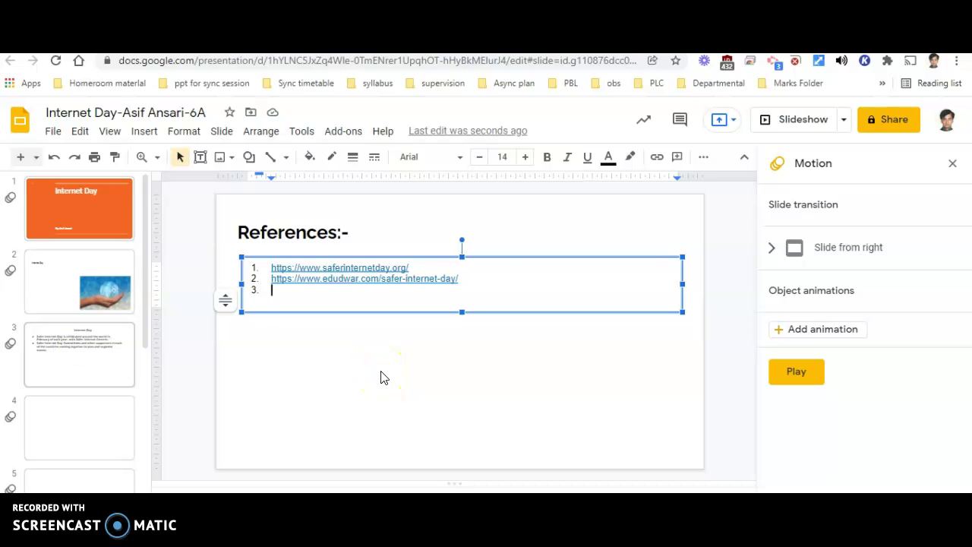
Paste the Safer Internet Day image onto slide 3 and move it to the lower right
click(42, 364)
click(365, 336)
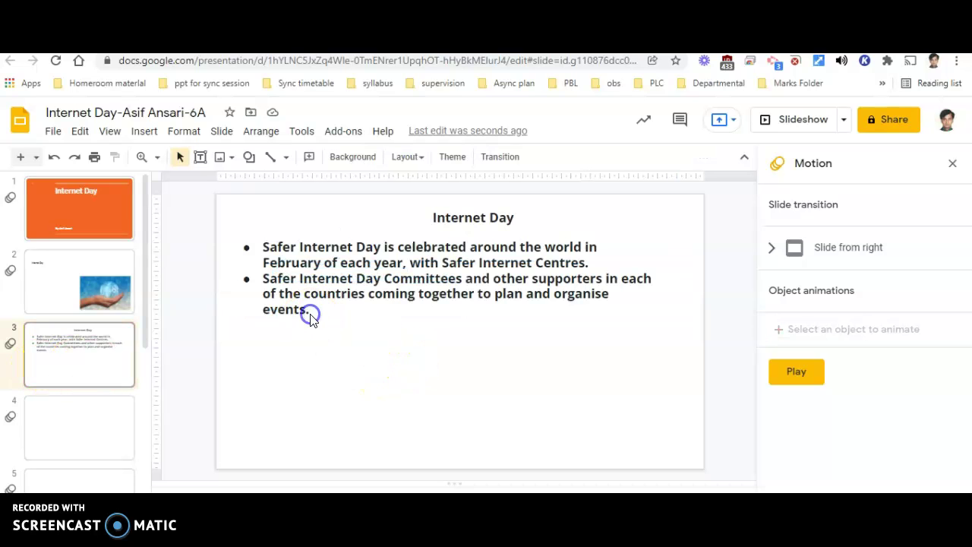
click(310, 318)
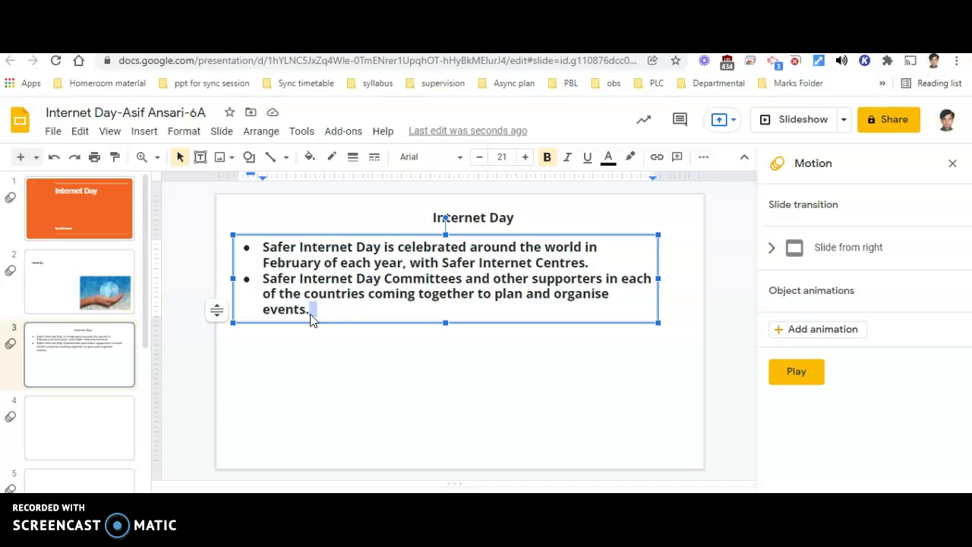
key(ctrl+v)
drag(380, 397, 600, 403)
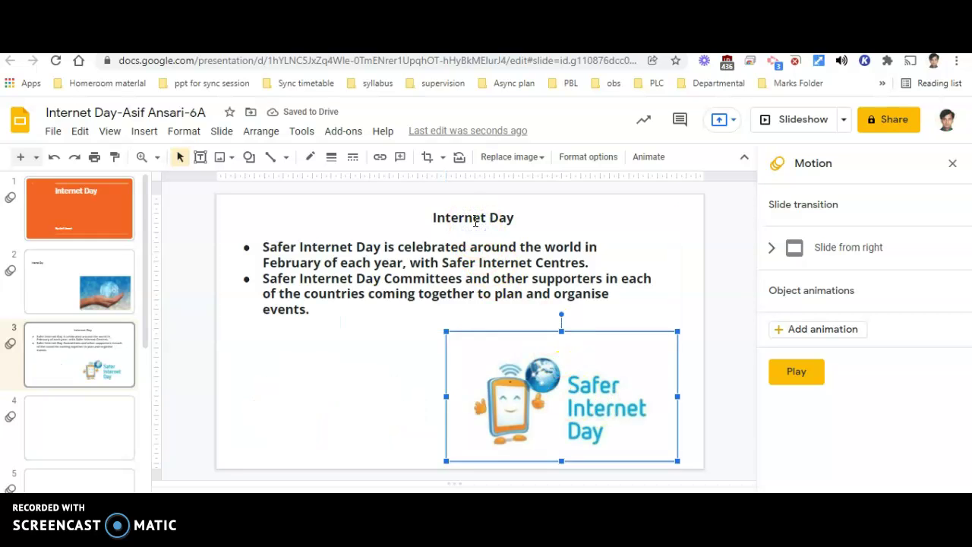
click(475, 221)
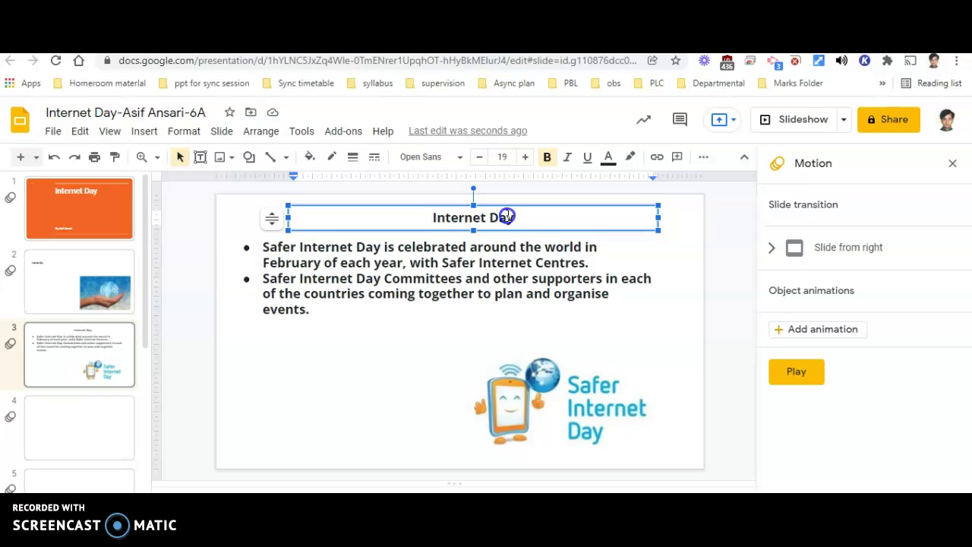
Give slide 3's 'Internet Day' title a Fly in from bottom animation on click
triple_click(534, 219)
click(847, 336)
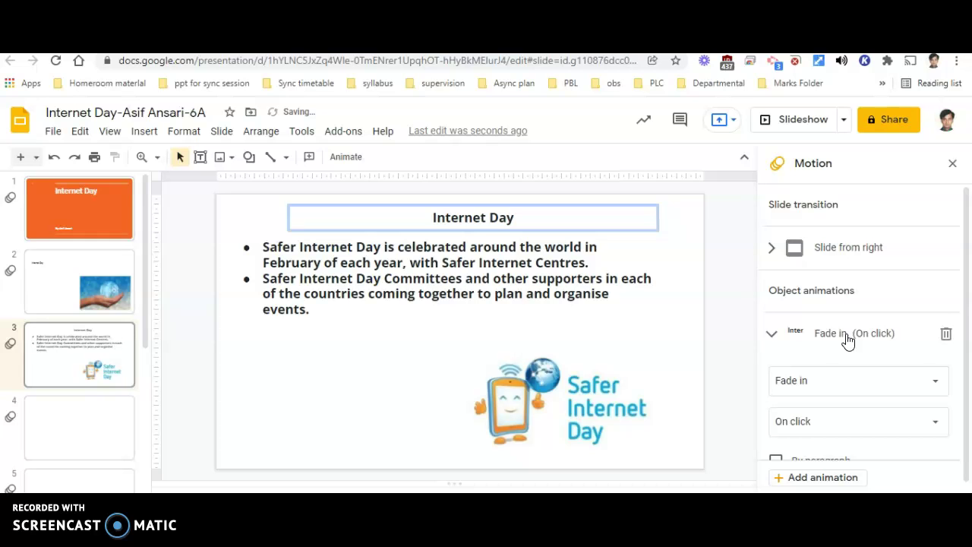
click(844, 382)
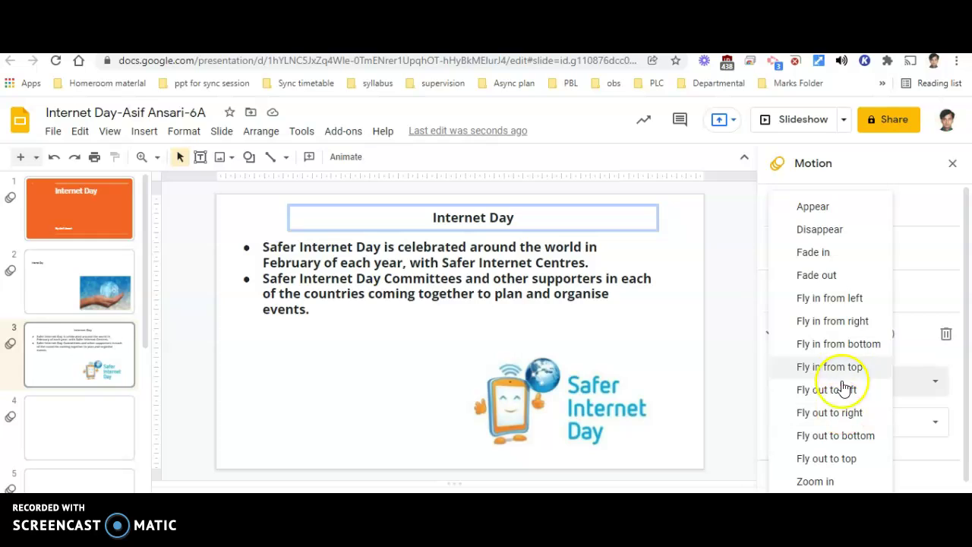
click(850, 348)
Animate slide 3's bullets to fly in from bottom by paragraph over 2.5 seconds
click(305, 312)
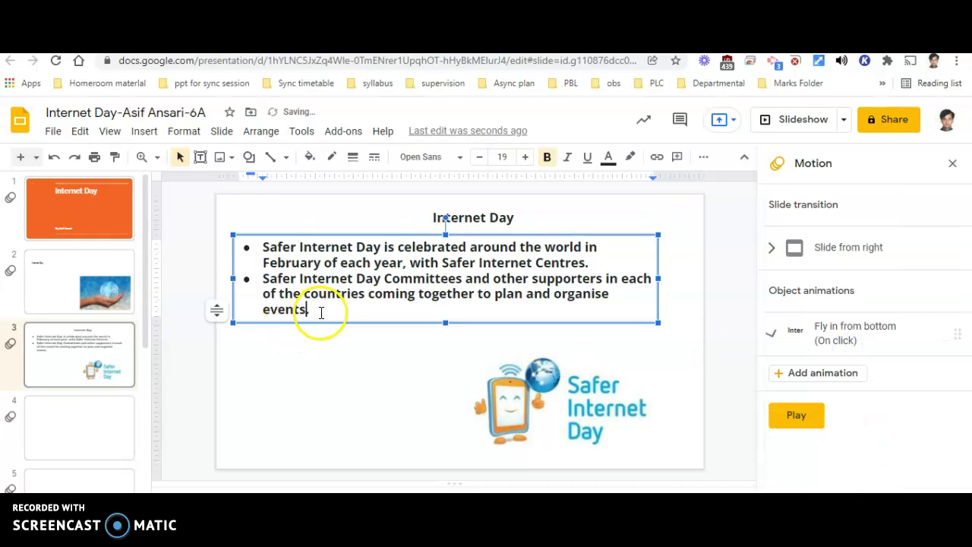
click(804, 378)
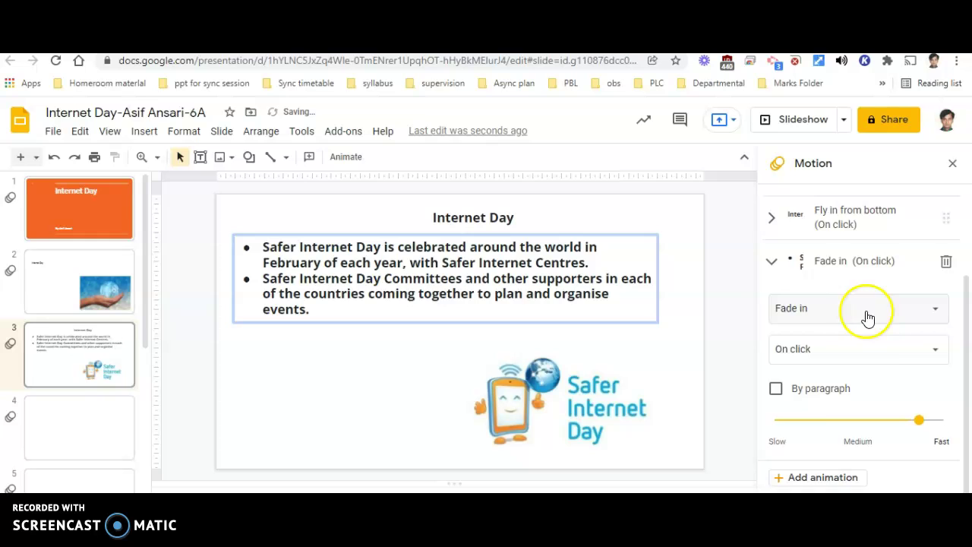
click(866, 317)
click(856, 344)
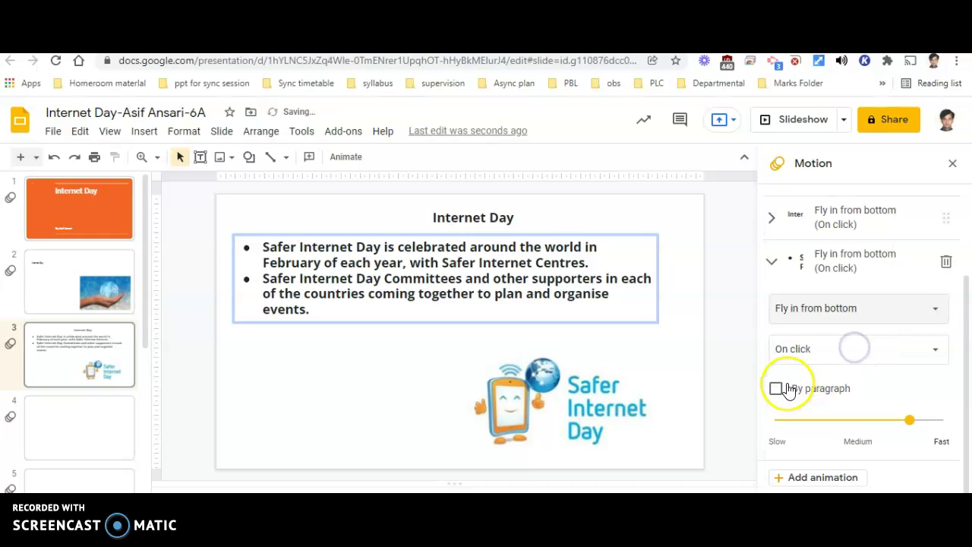
click(776, 390)
click(860, 441)
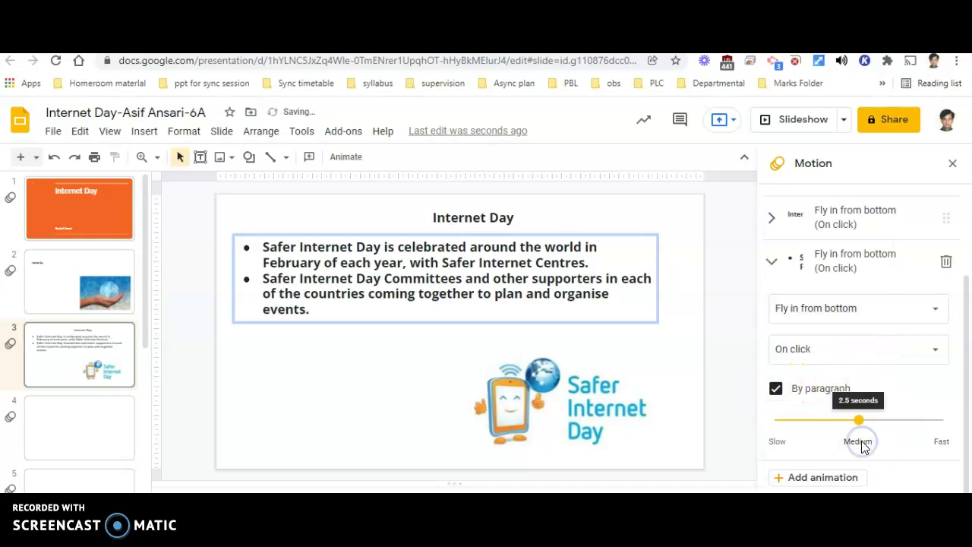
click(568, 416)
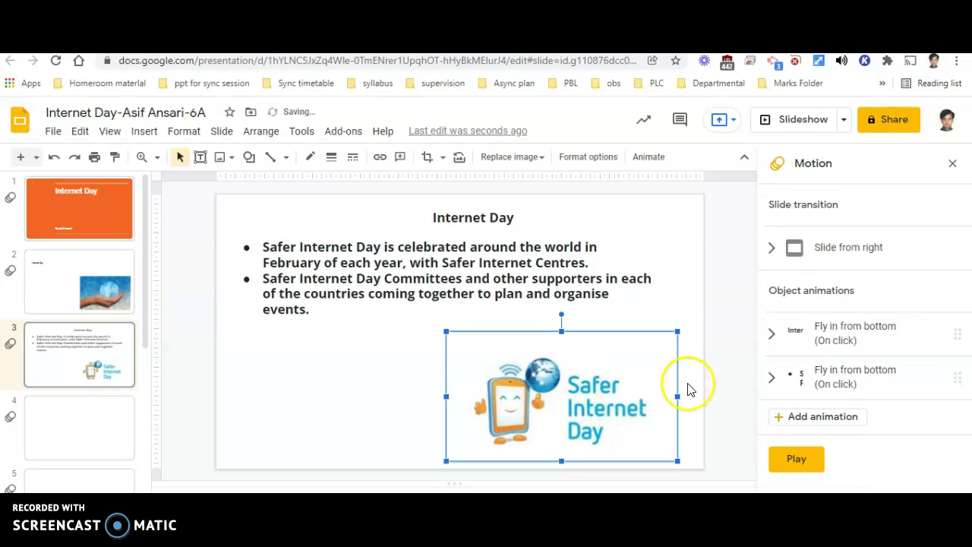
key(Page_Down)
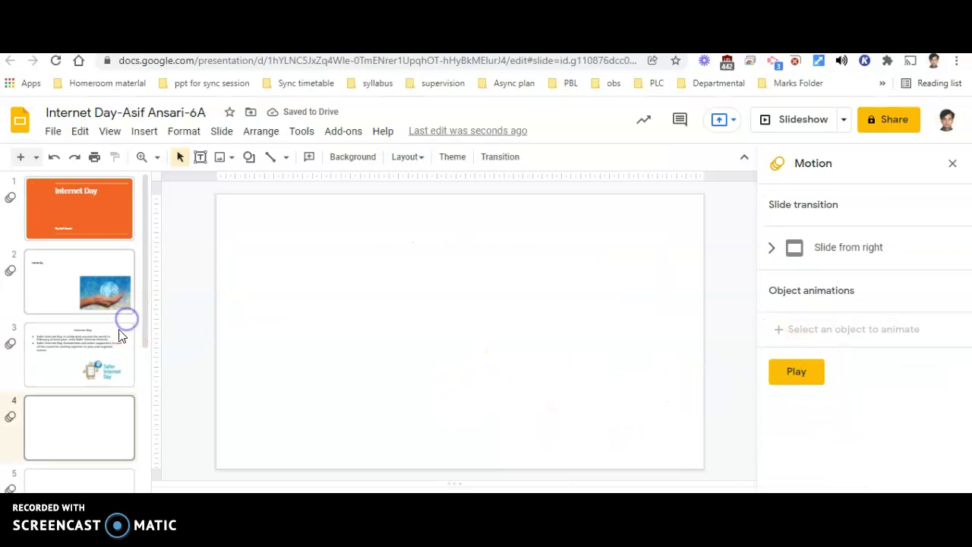
Add an on-click, medium-speed Fly in from bottom animation to the Safer Internet Day logo
click(120, 336)
click(438, 413)
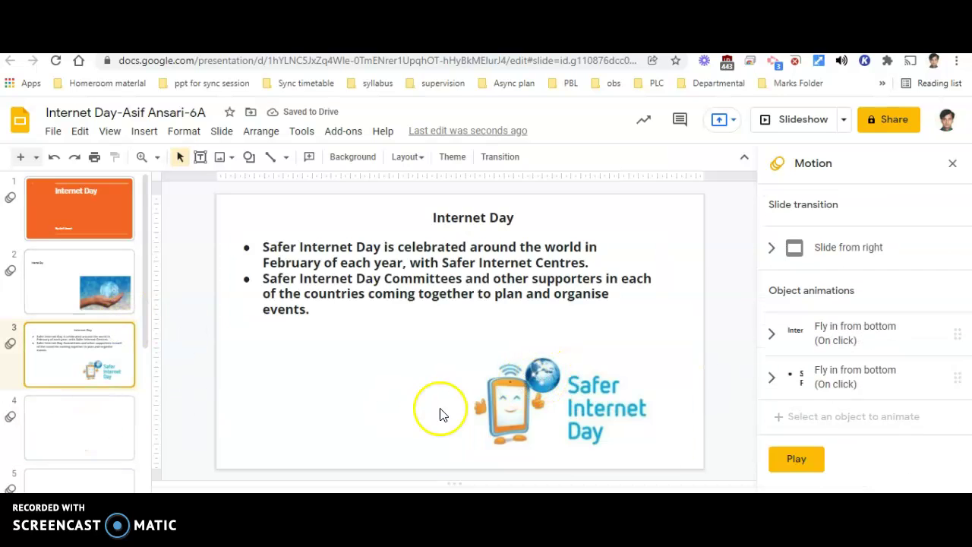
click(555, 405)
click(805, 419)
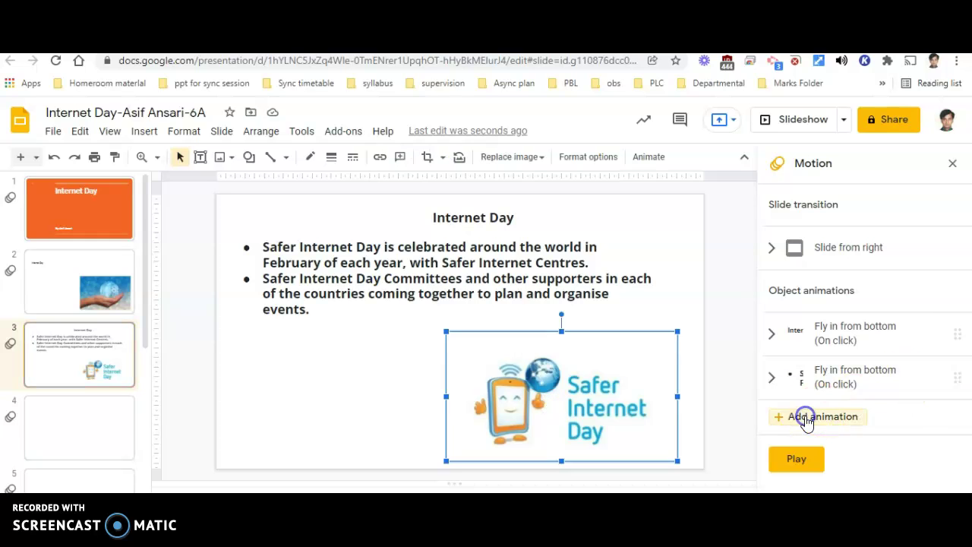
click(890, 440)
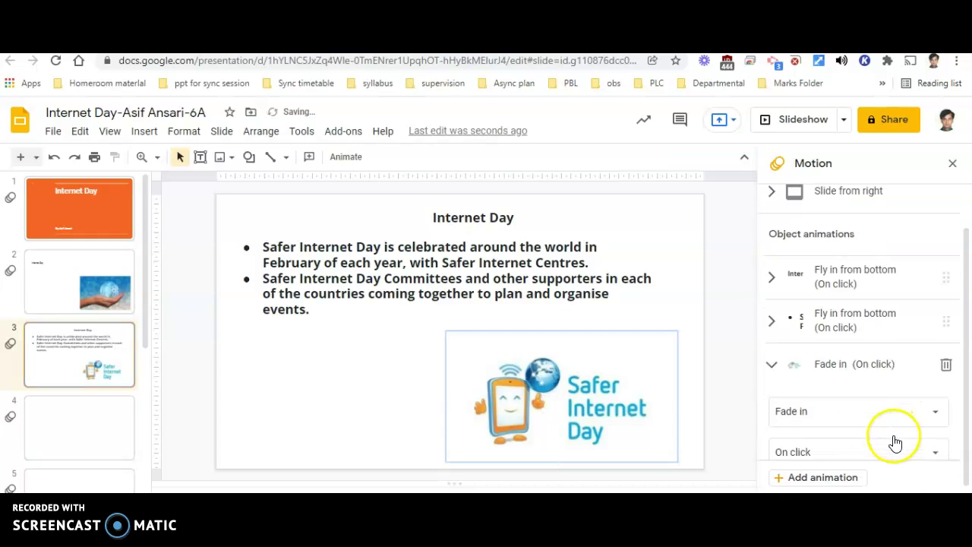
click(876, 340)
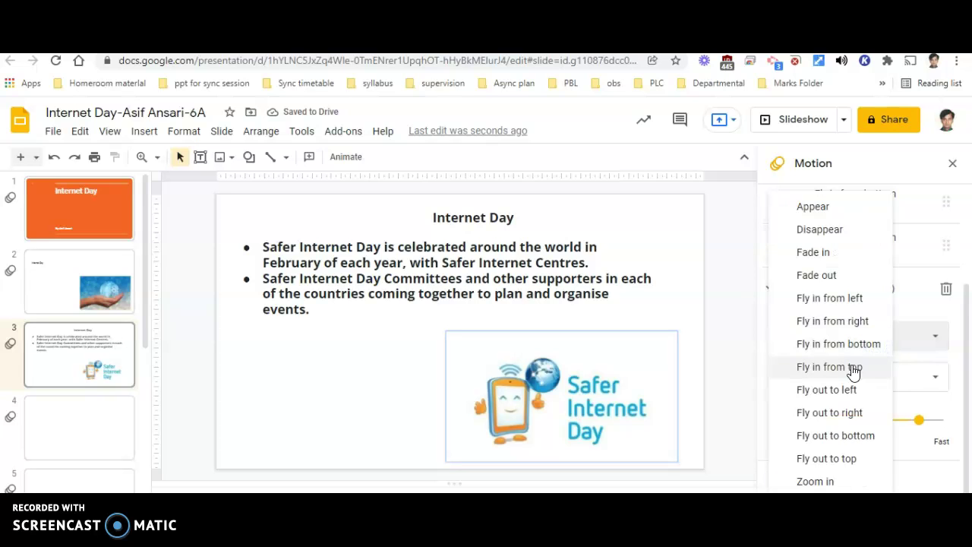
click(856, 345)
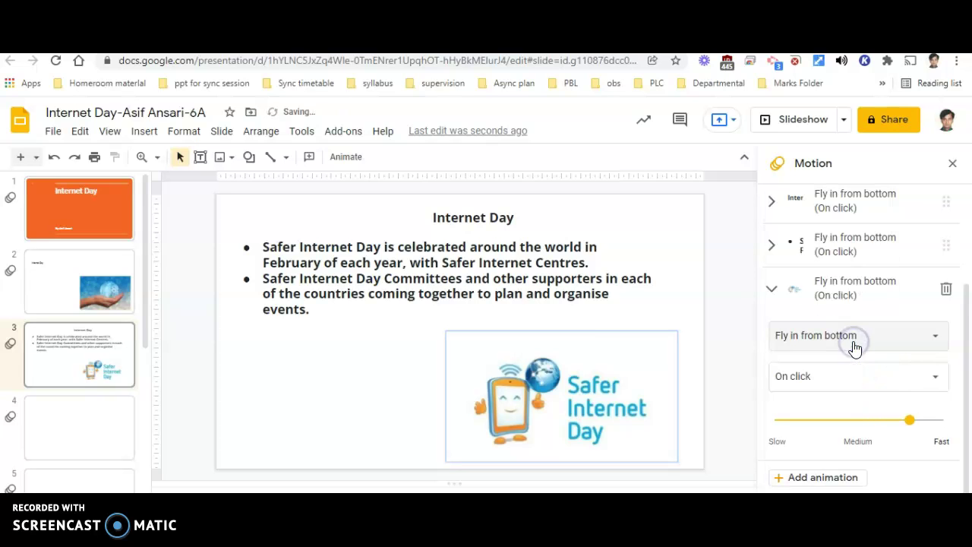
click(862, 441)
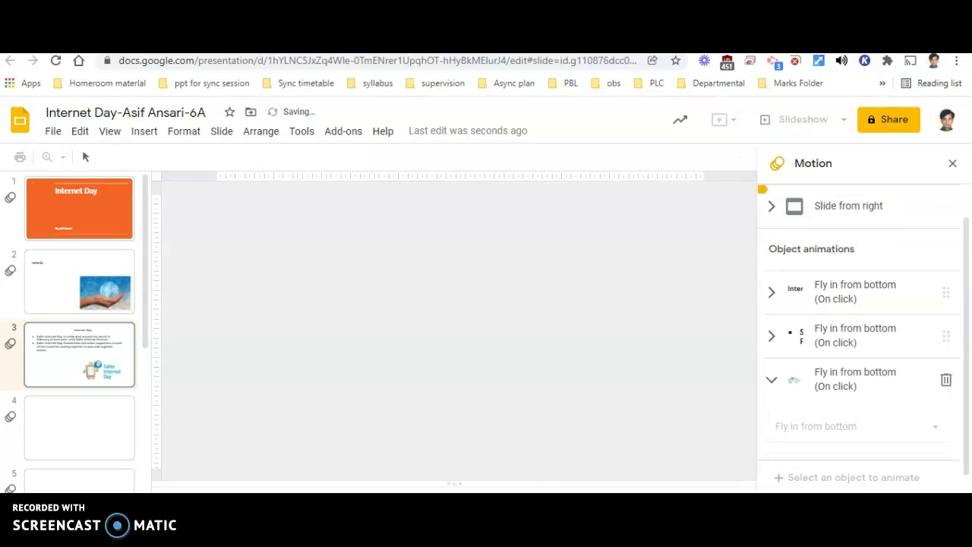
Preview slide 3's title, bullet and logo fly-in animations, then stop the preview
click(577, 347)
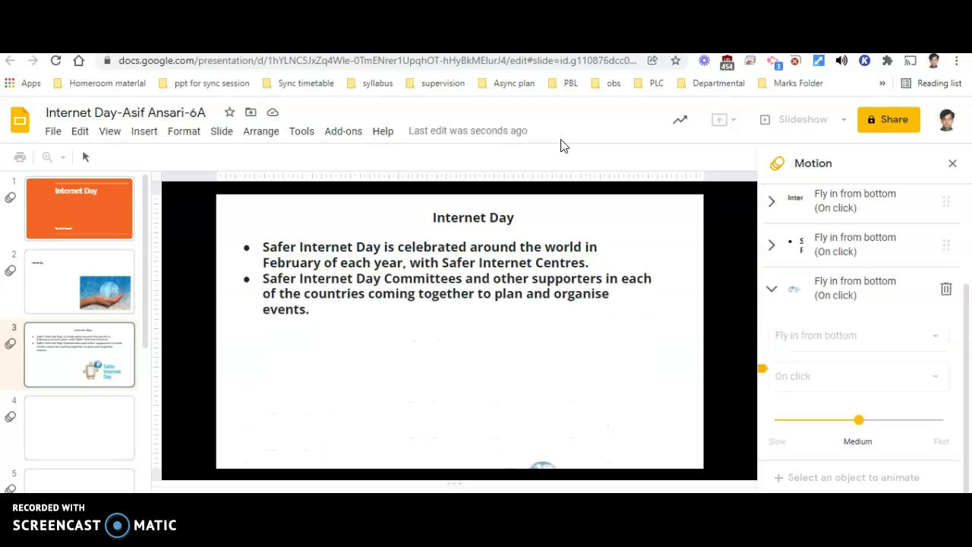
click(566, 144)
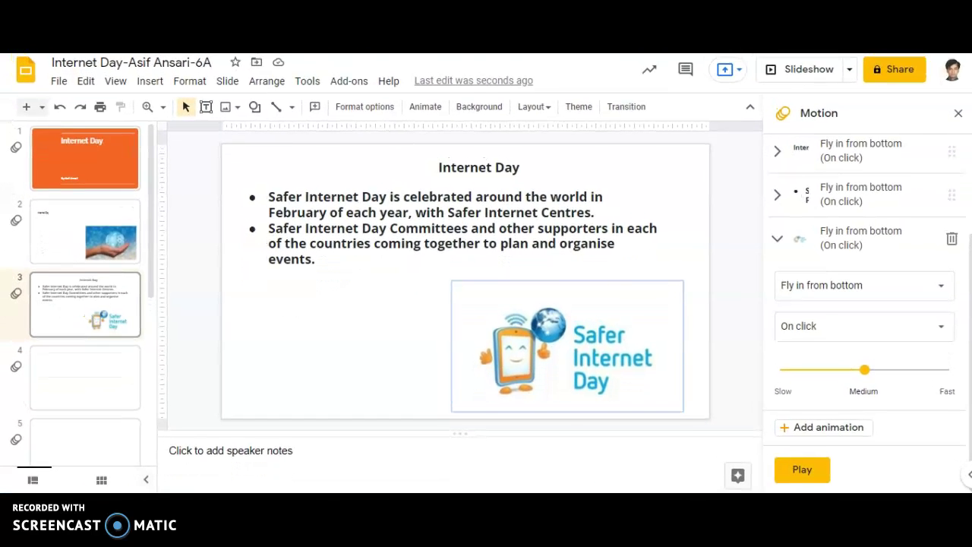
Draw a large No symbol shape across the middle of slide 4 and nudge it into place
click(72, 363)
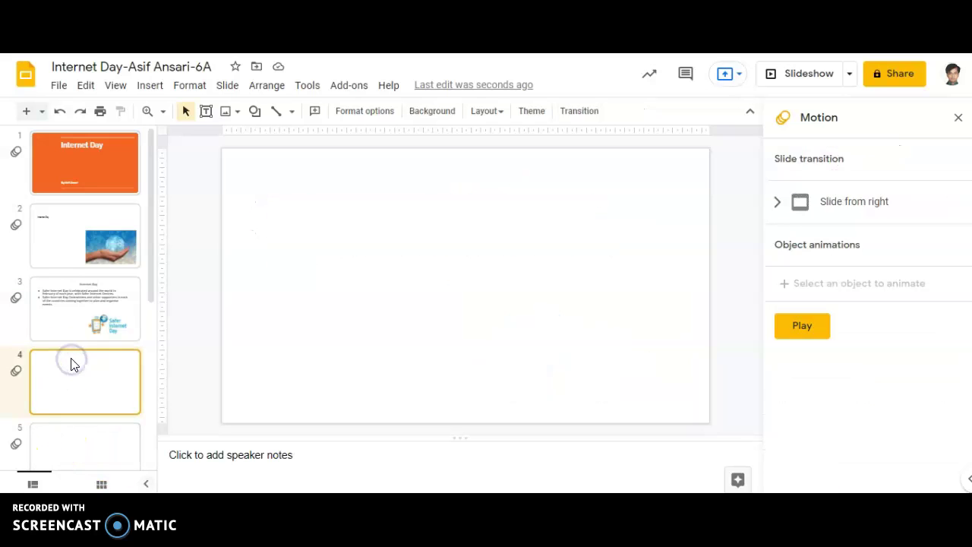
click(156, 86)
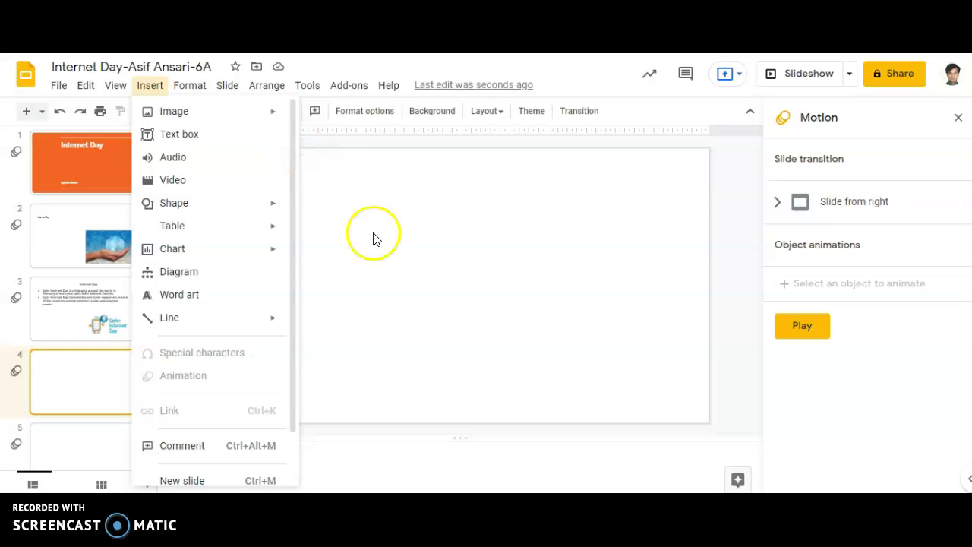
click(570, 245)
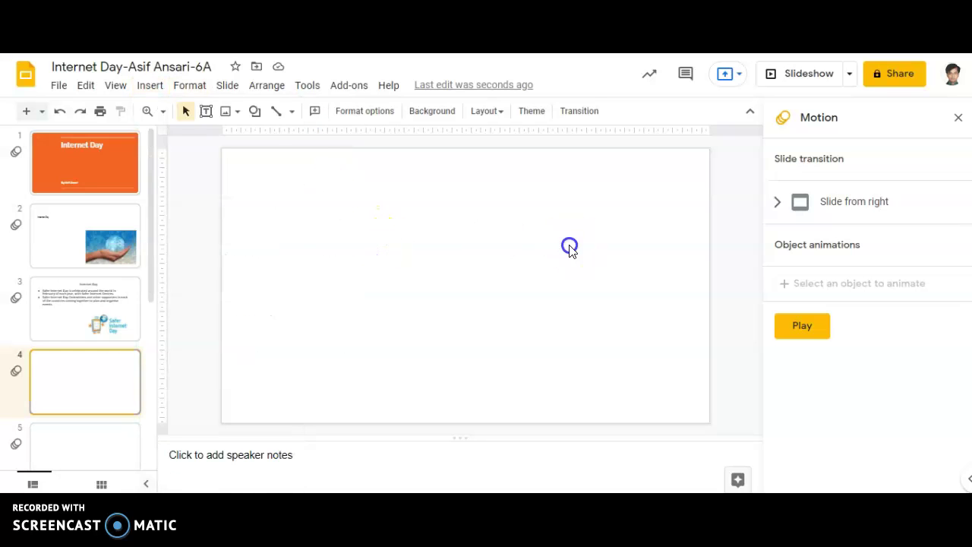
click(256, 115)
mouse_move(266, 135)
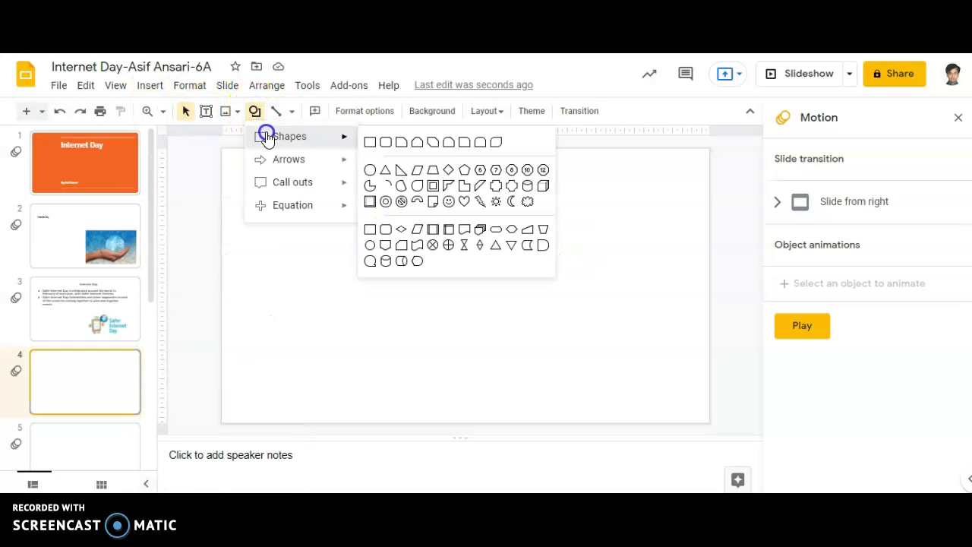
click(401, 202)
drag(311, 196, 570, 412)
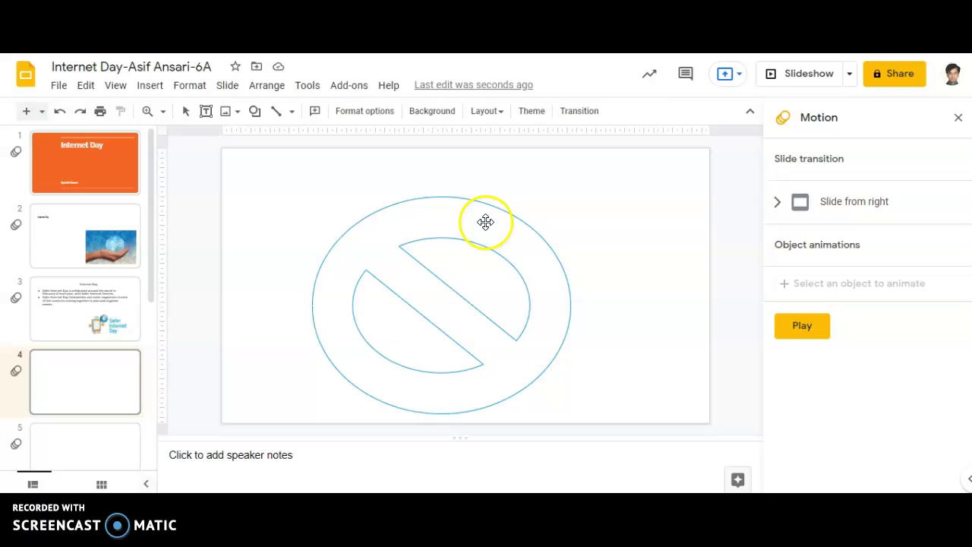
drag(484, 222, 498, 198)
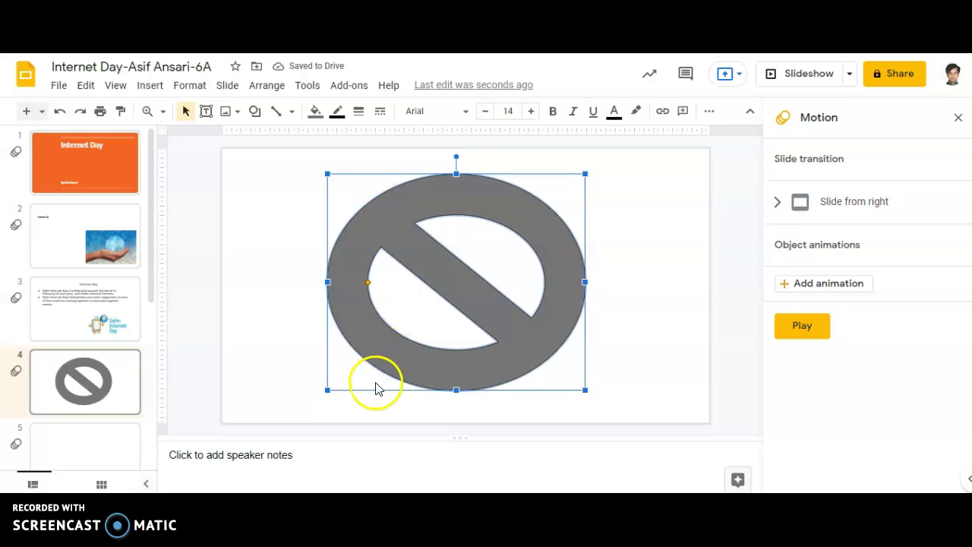
Add a 'Stop Bullying' text box below the no-entry symbol and centre-align it
click(206, 111)
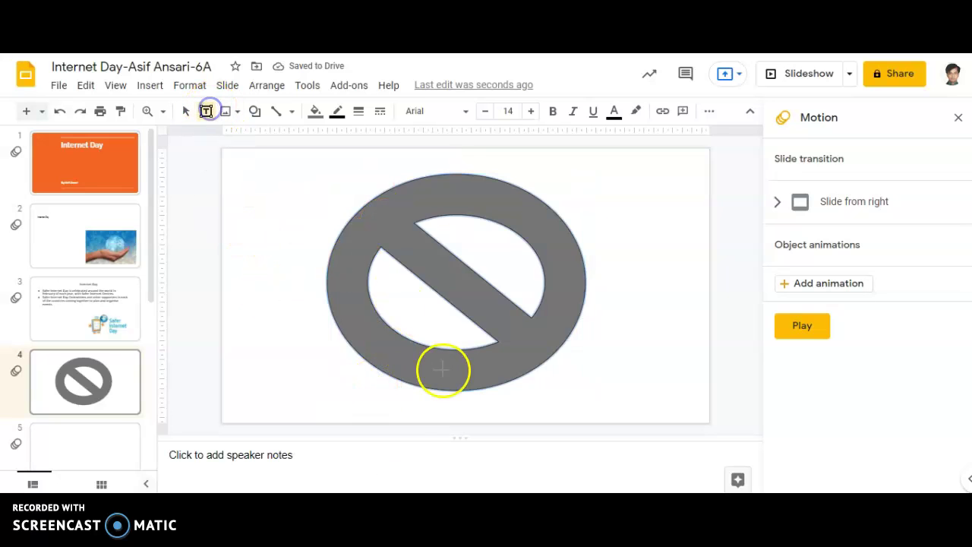
drag(357, 391, 555, 419)
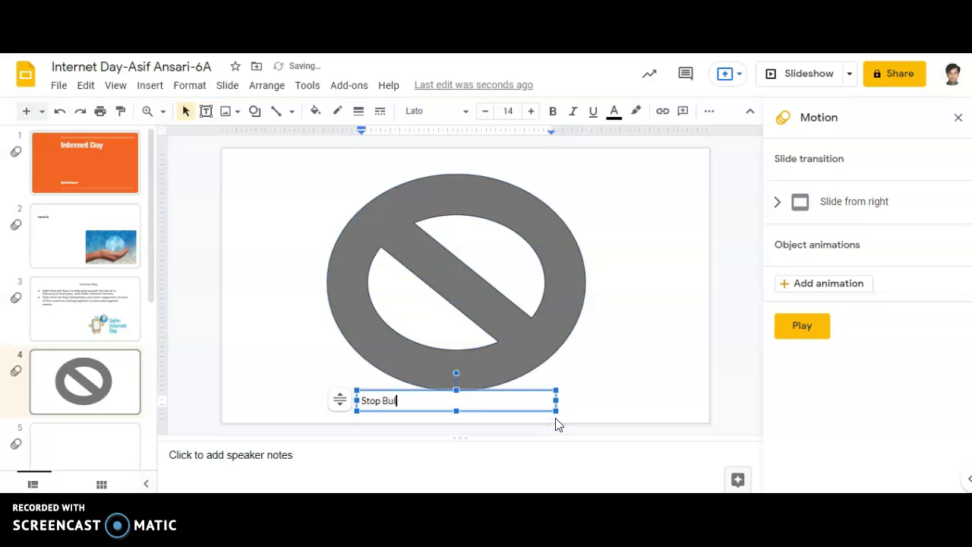
click(711, 111)
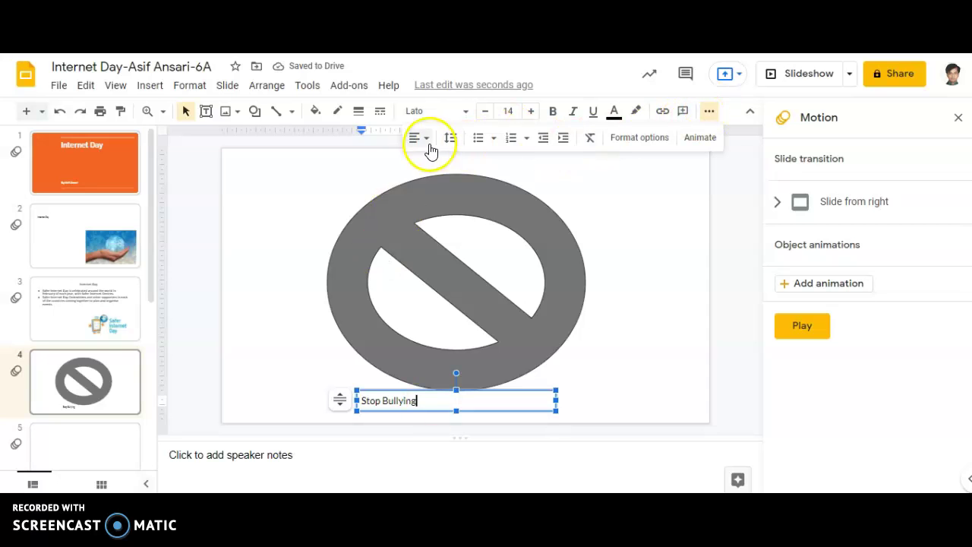
click(422, 138)
click(440, 164)
click(555, 241)
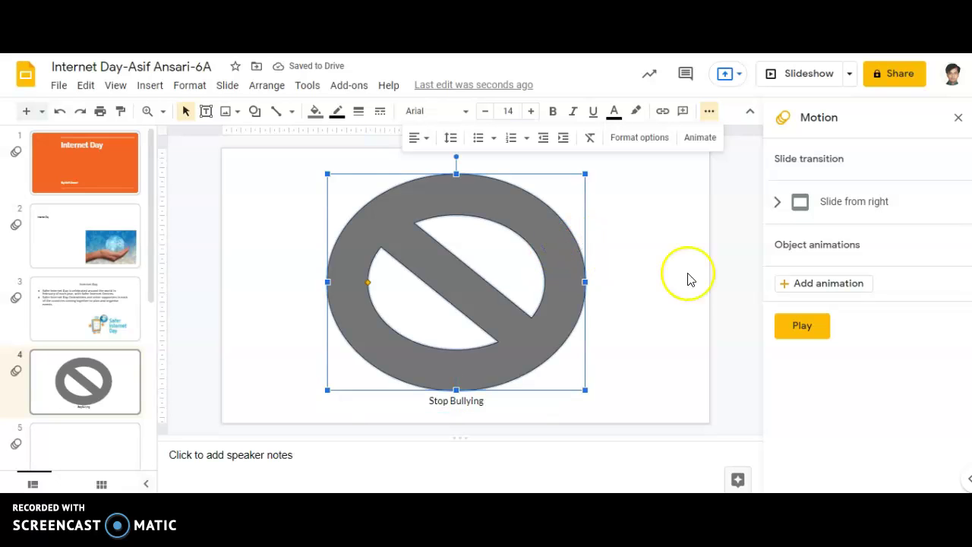
right_click(439, 208)
click(434, 201)
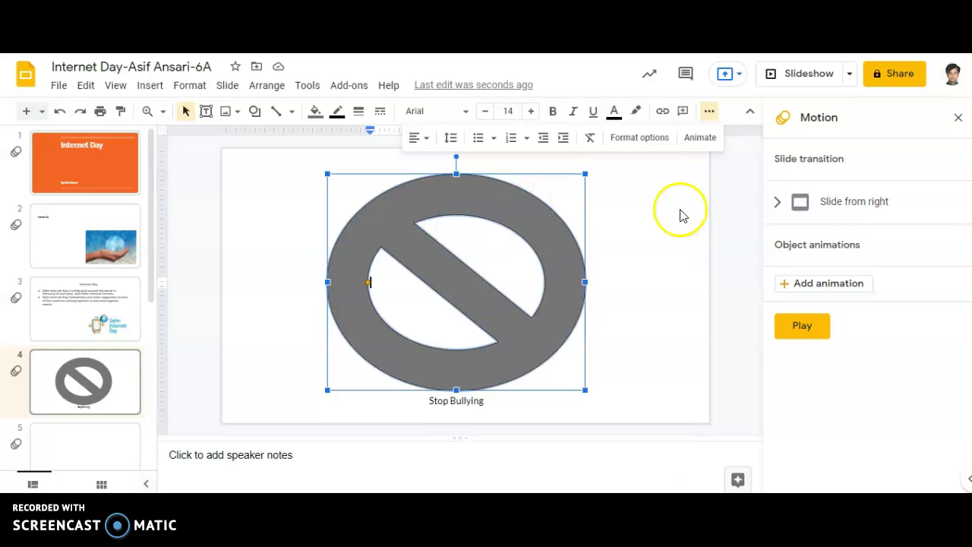
Give slide 4's no-entry symbol a medium-speed Fly in from bottom animation
click(829, 283)
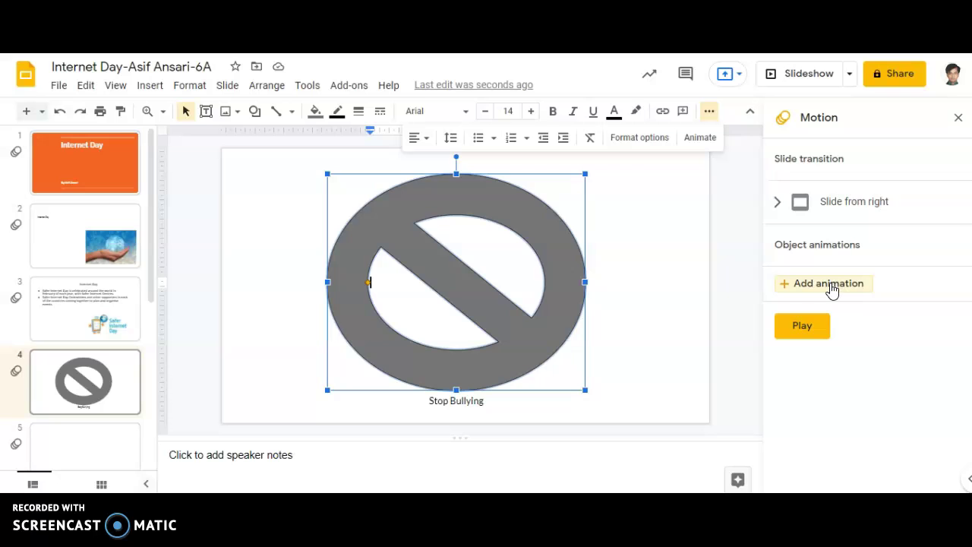
click(831, 334)
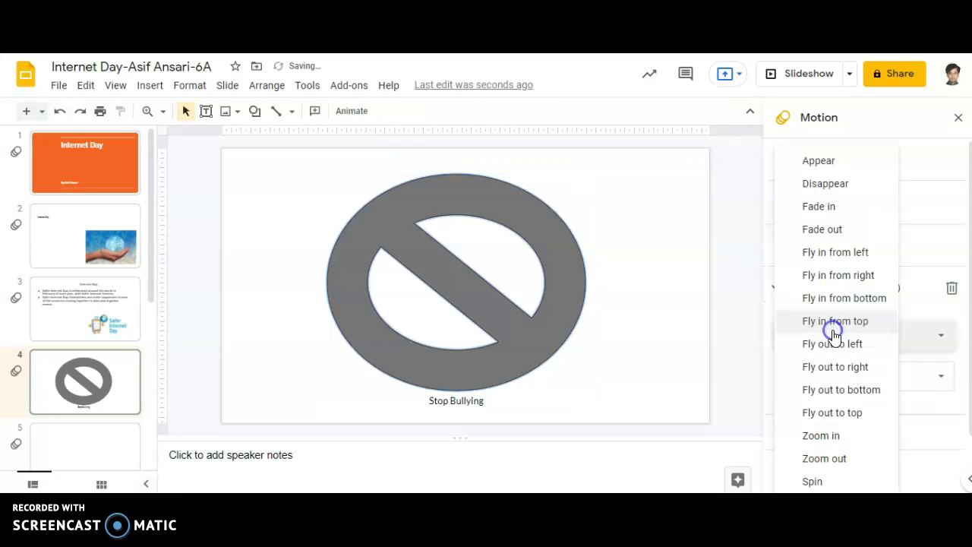
click(838, 299)
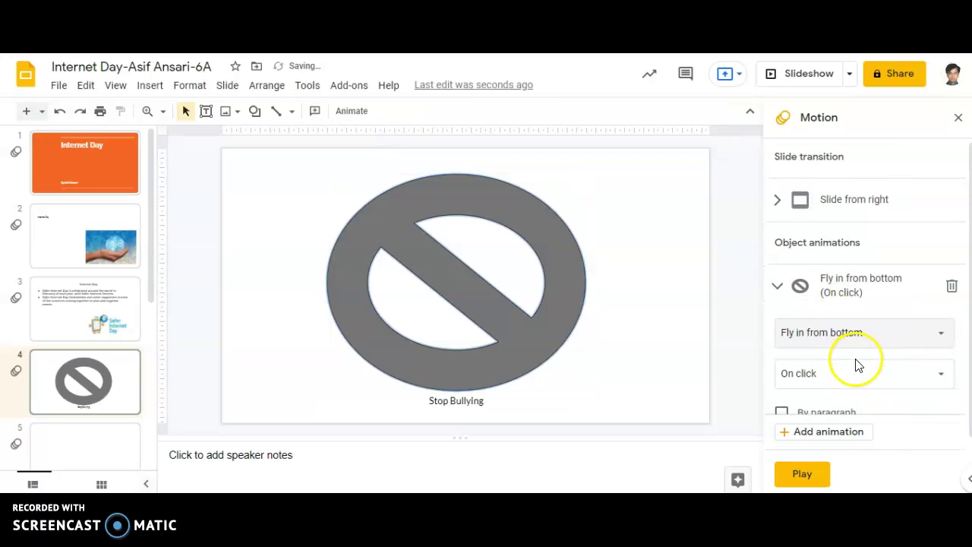
scroll(857, 365, down, 1)
click(881, 403)
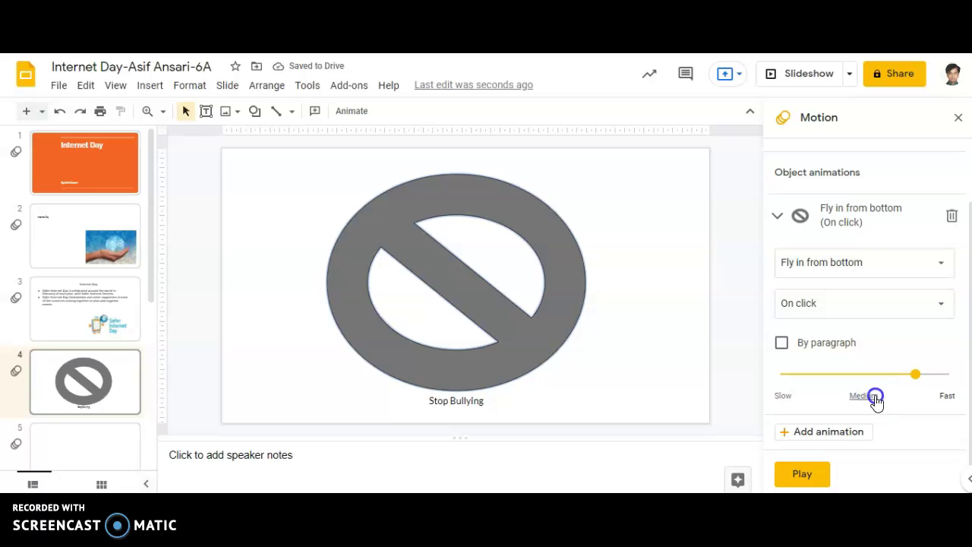
click(57, 445)
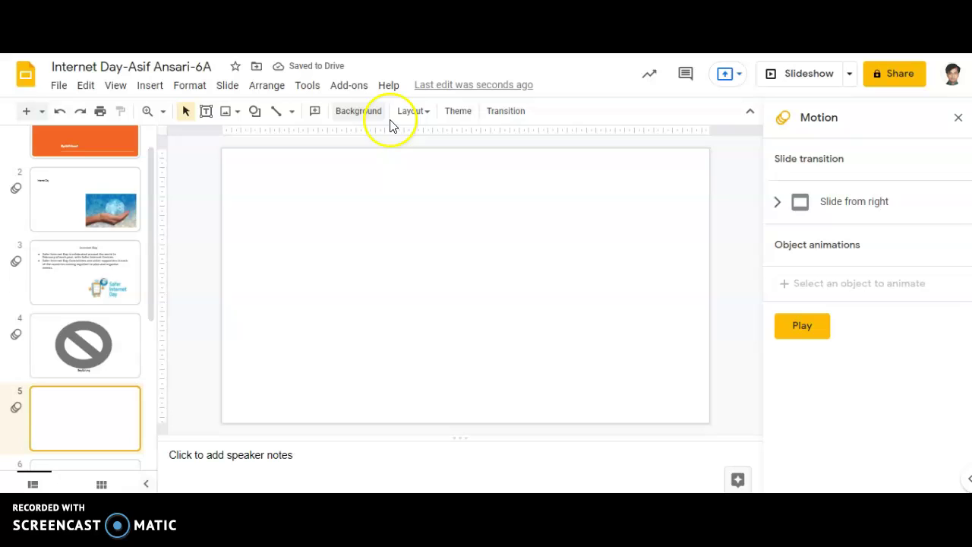
Draw an oval circle at slide 5's upper left and type 'Stop Cyber Bullying' inside it
click(258, 116)
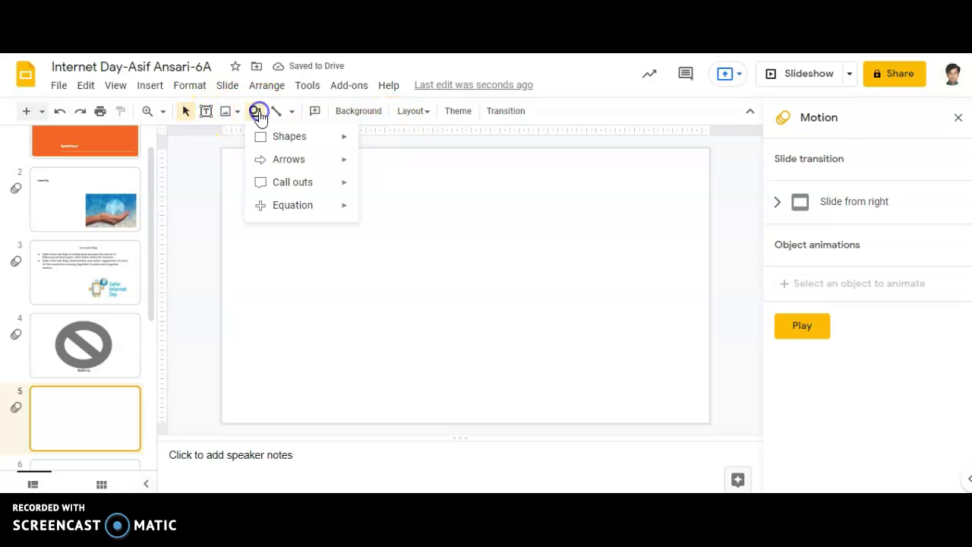
mouse_move(277, 140)
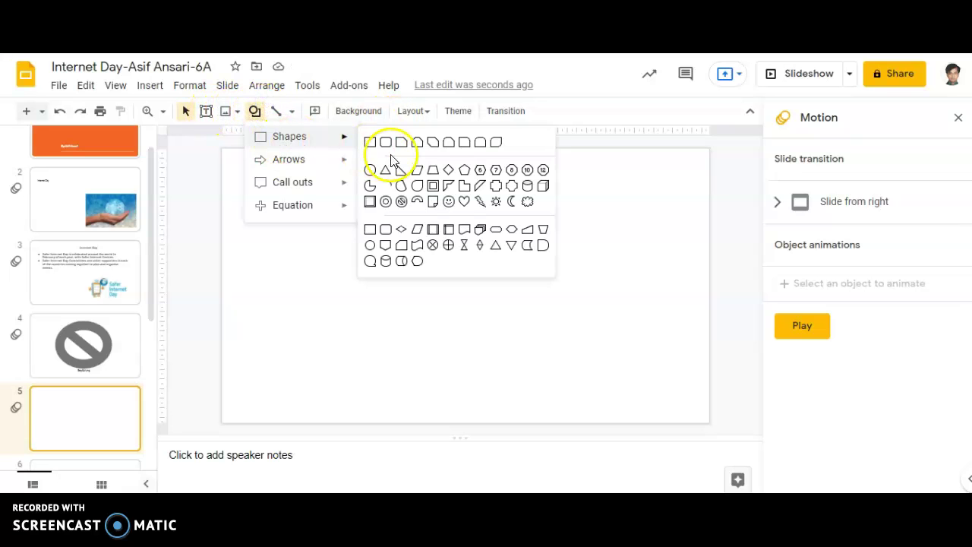
click(369, 169)
drag(263, 174, 418, 322)
click(358, 262)
click(339, 233)
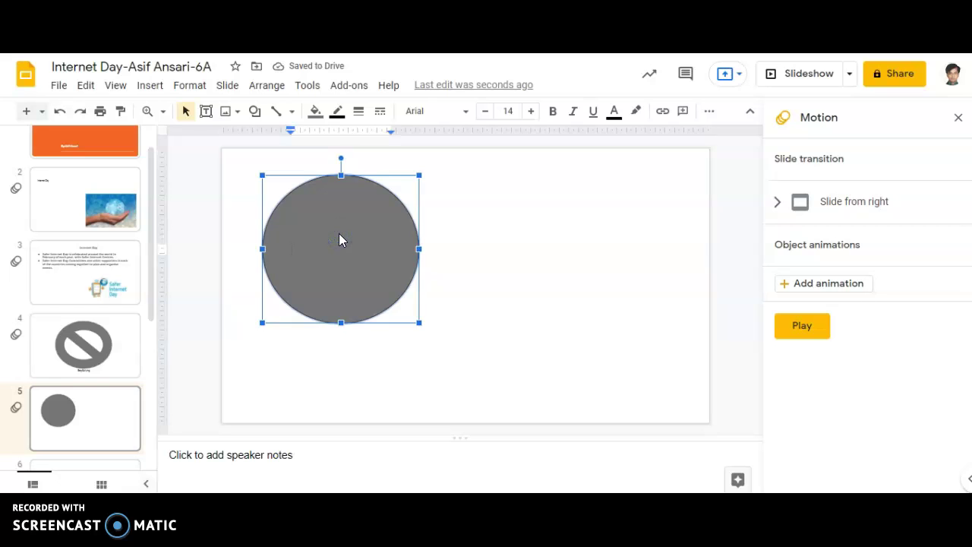
text(StopnCyber Bullying)
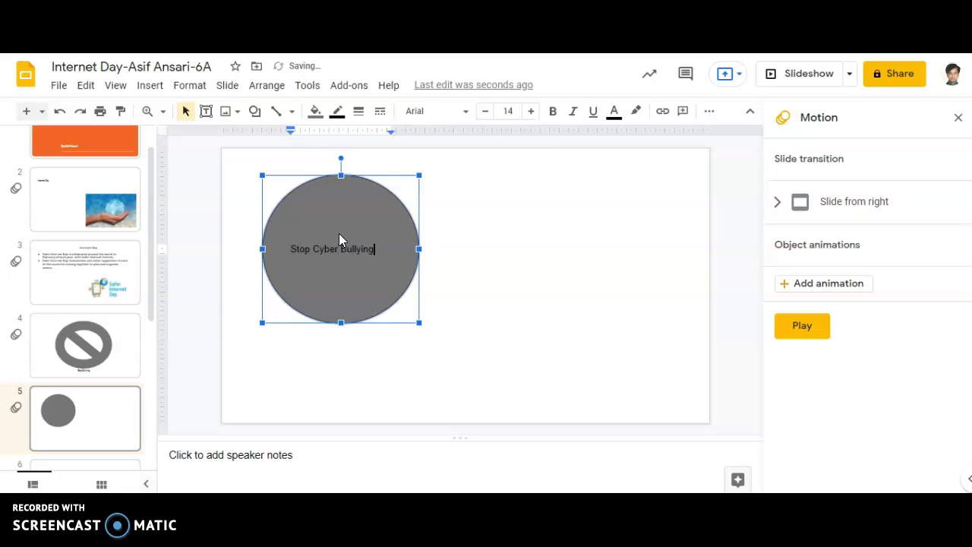
click(549, 257)
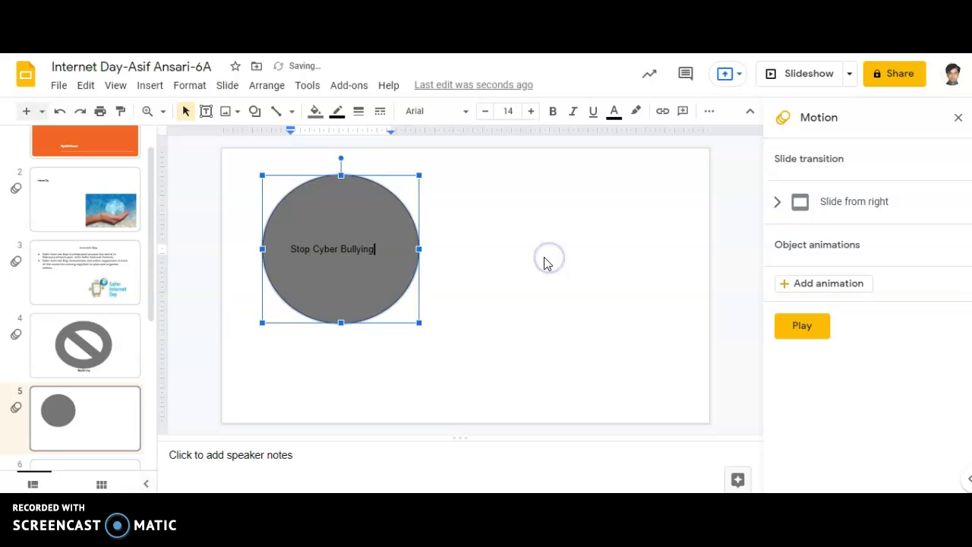